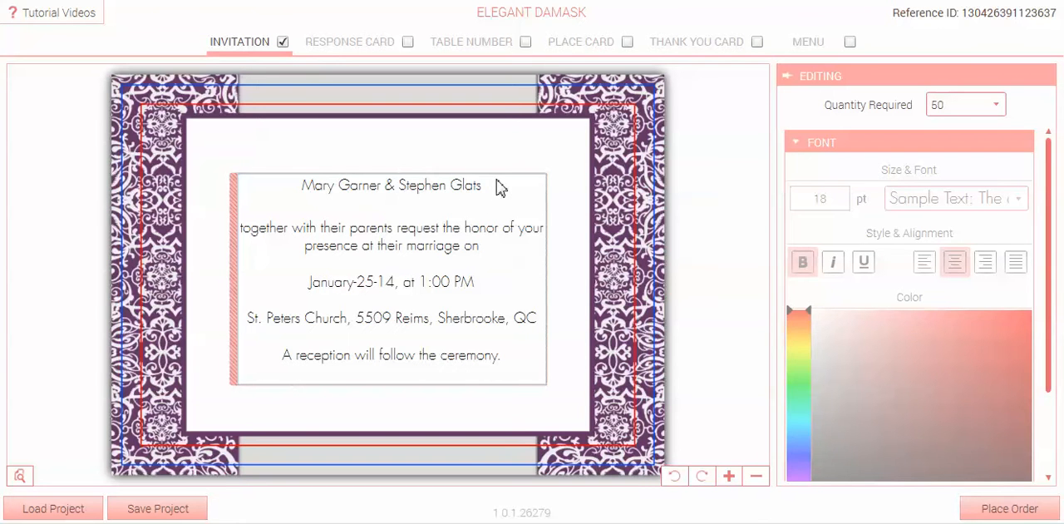
Set the line with the couple's names to 24 pt and turn off its bold style.
{"action": "left_click", "coordinate": [499, 188]}
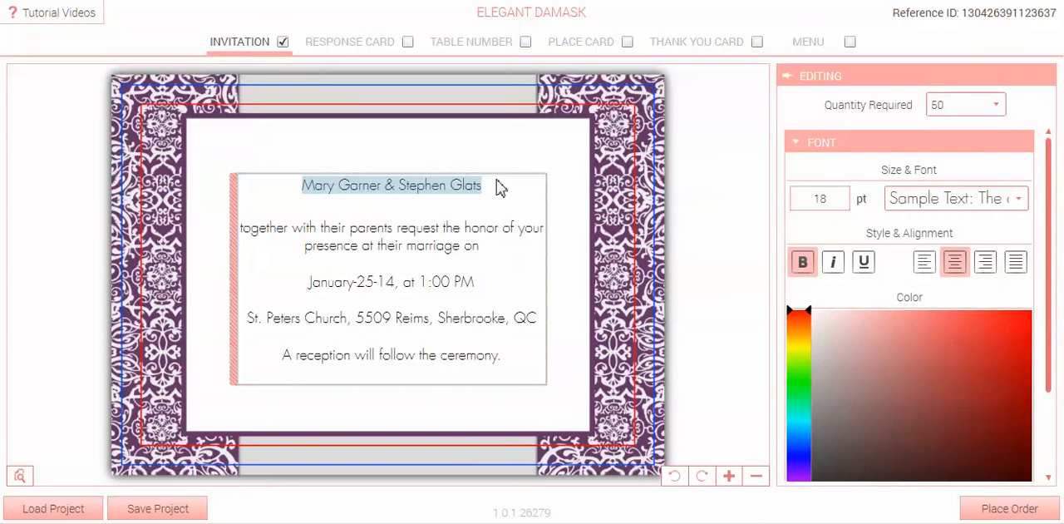
{"action": "left_click", "coordinate": [829, 197]}
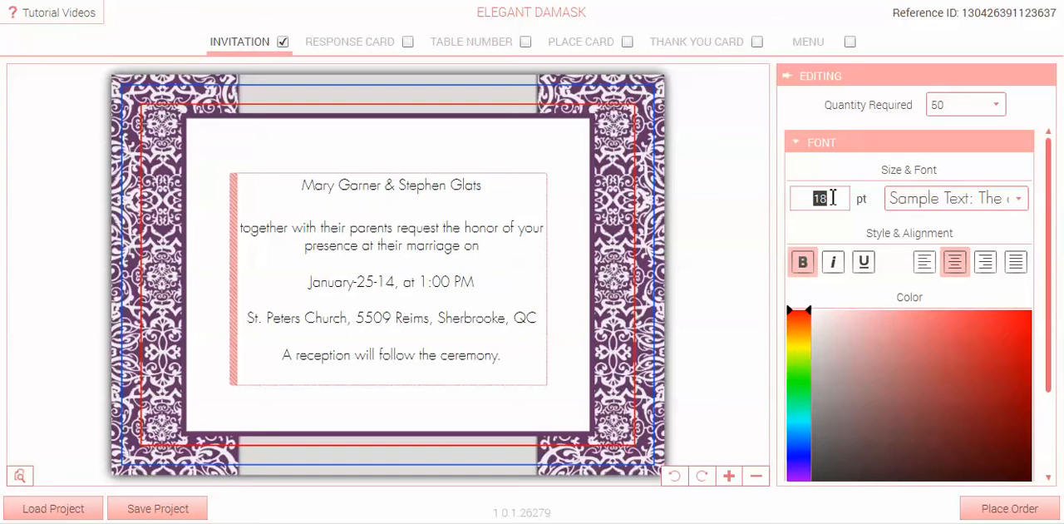
{"action": "type", "text": "24"}
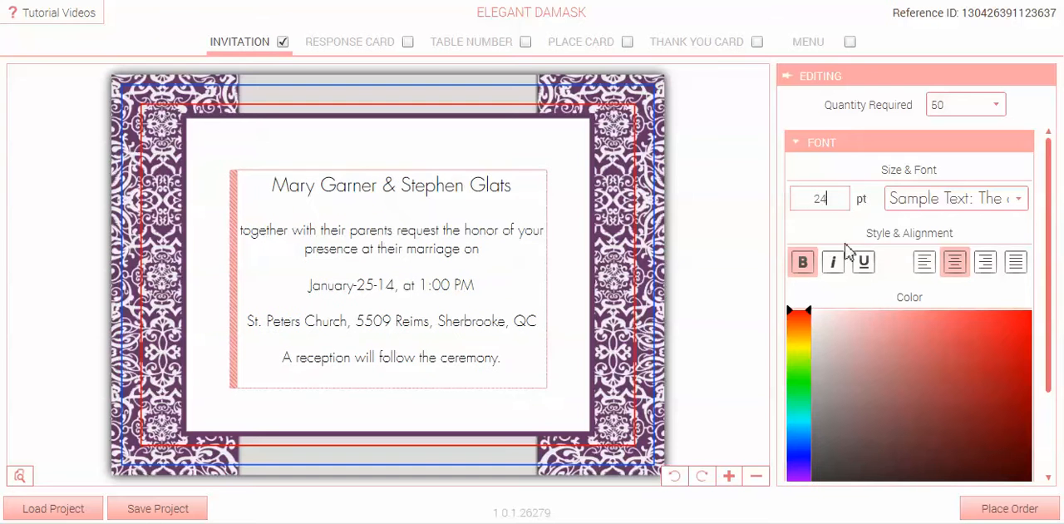
{"action": "left_click", "coordinate": [803, 266]}
{"action": "left_click", "coordinate": [833, 270]}
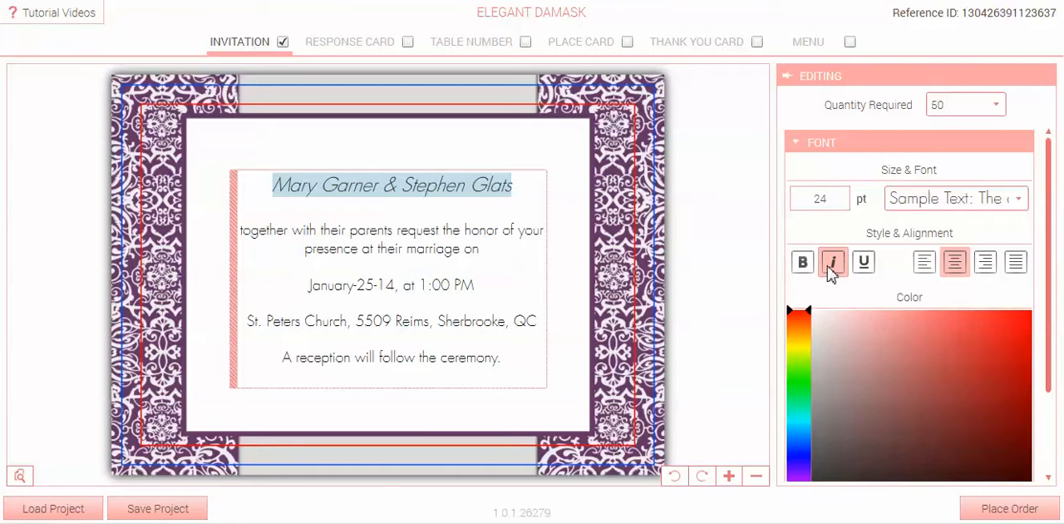
{"action": "left_click", "coordinate": [804, 265]}
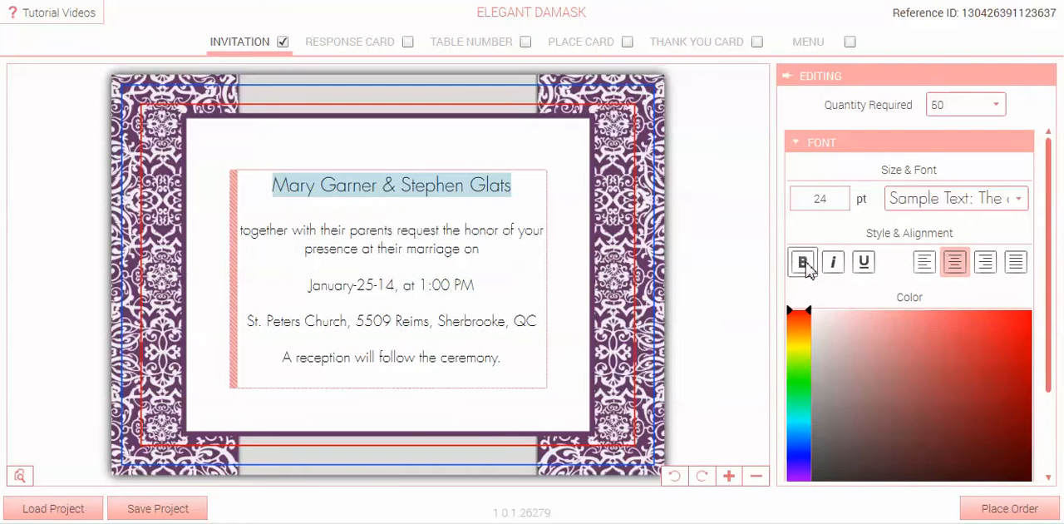
Cut the couple's names out of the invitation wording block and remove the empty line above "together with their parents".
{"action": "left_click", "coordinate": [340, 195]}
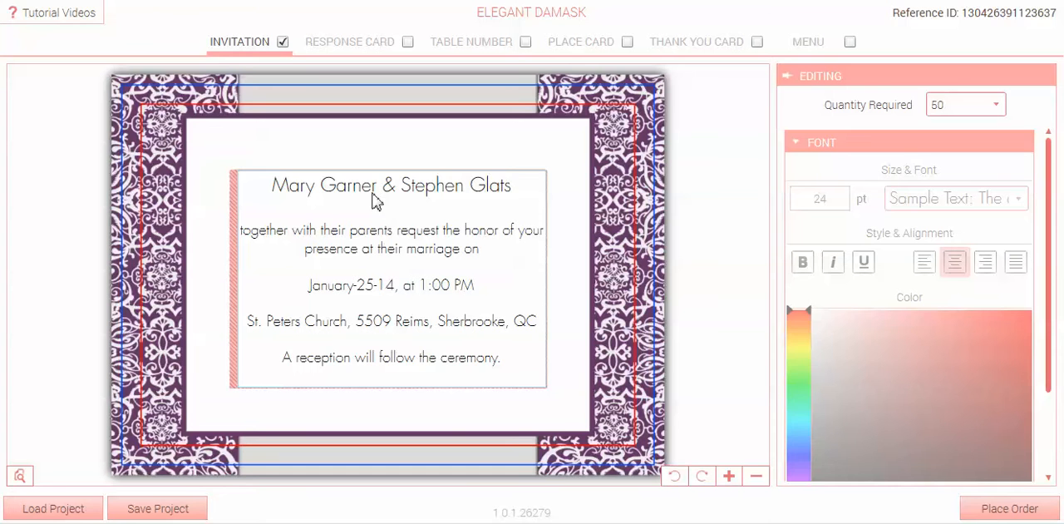
{"action": "triple_click", "coordinate": [372, 193]}
{"action": "key", "text": "ctrl+c"}
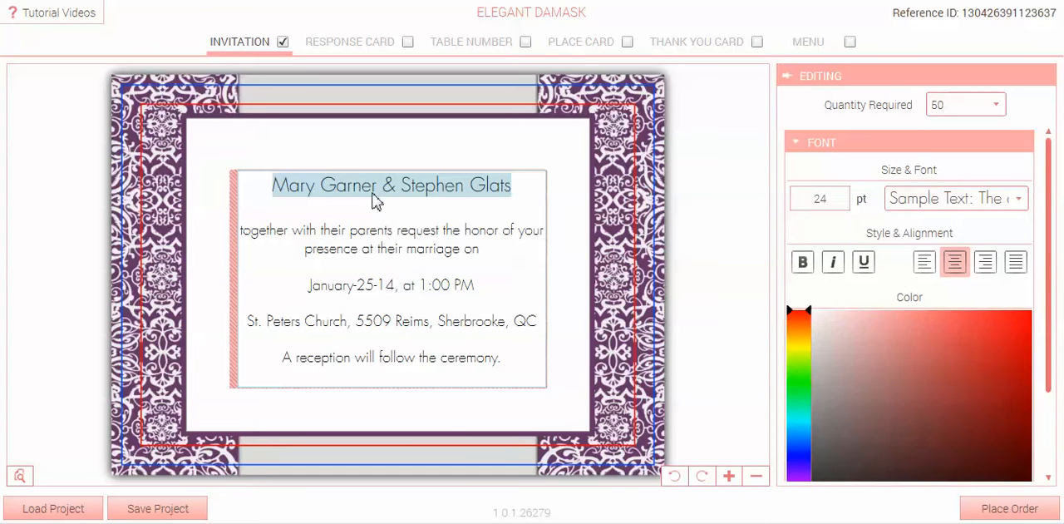
{"action": "key", "text": "BackSpace"}
{"action": "key", "text": "Delete"}
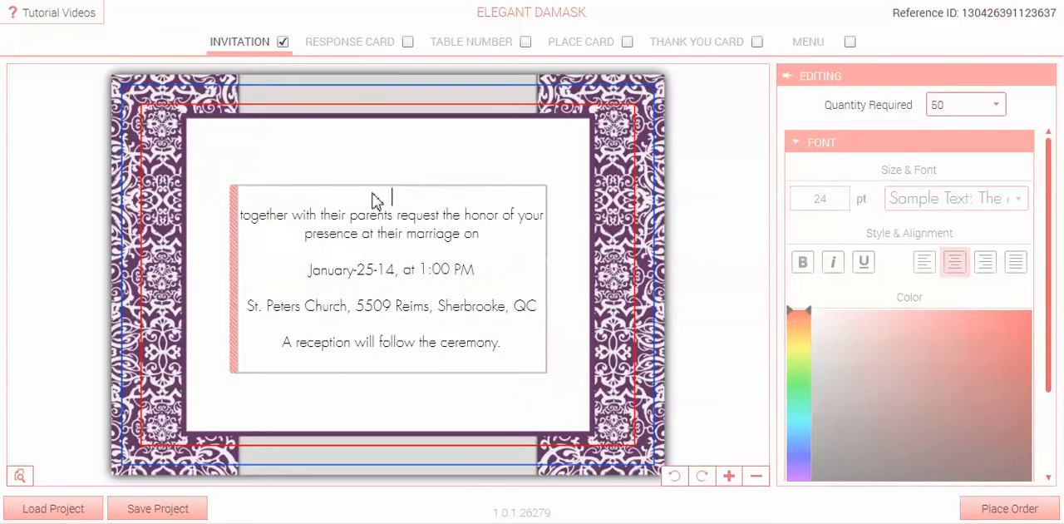
Add a new text block, replace its sample text with the cut names, and move it above the wording.
{"action": "left_click", "coordinate": [729, 476]}
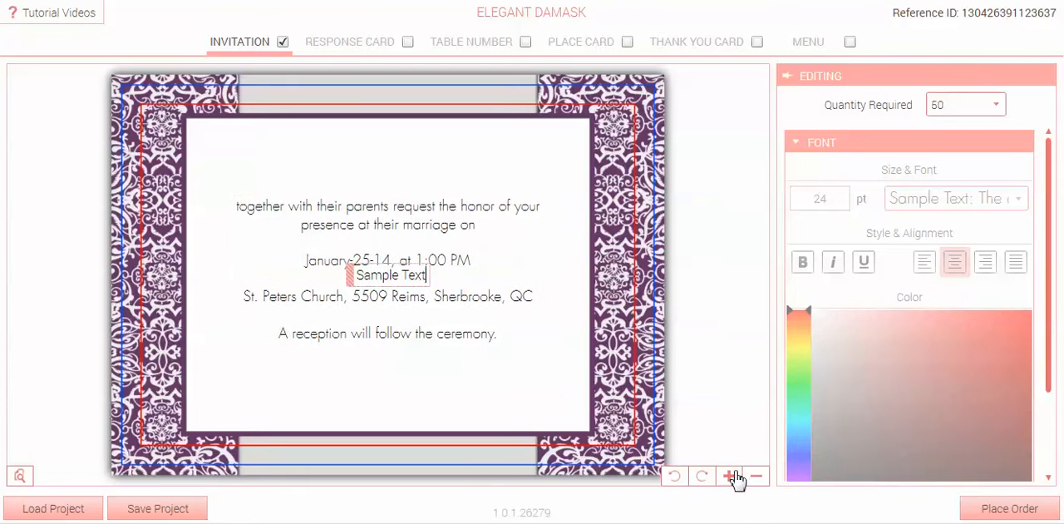
{"action": "triple_click", "coordinate": [424, 281]}
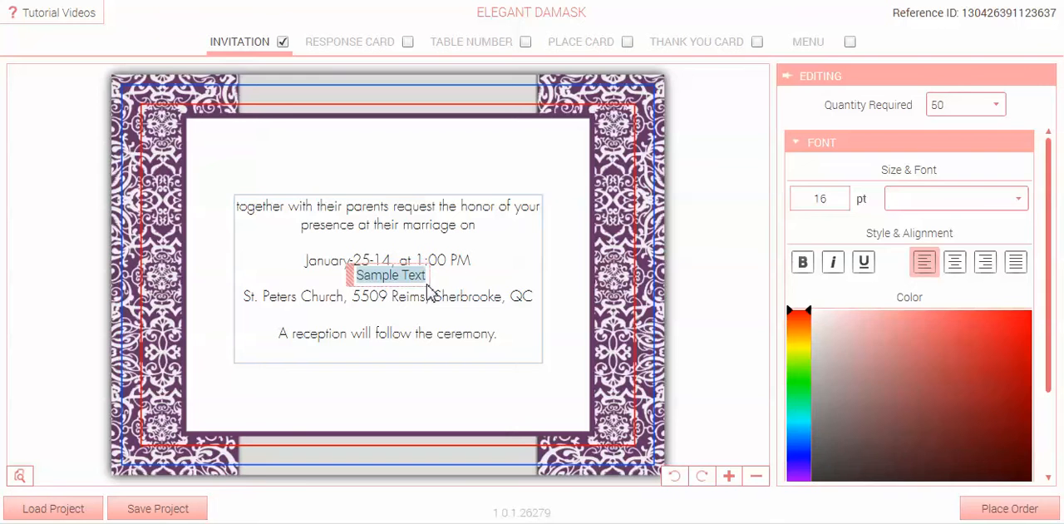
{"action": "key", "text": "ctrl+v"}
{"action": "left_click_drag", "start_coordinate": [268, 277], "coordinate": [332, 151]}
Move the invitation wording block slightly down and place the names block roughly centred above it.
{"action": "left_click", "coordinate": [314, 245]}
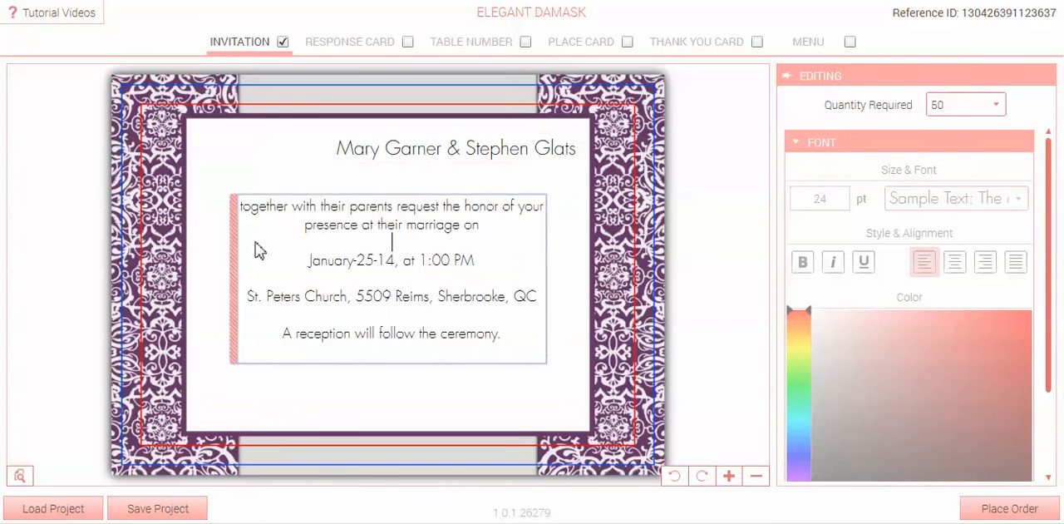
{"action": "mouse_move", "coordinate": [257, 249]}
{"action": "left_mouse_down"}
{"action": "mouse_move", "coordinate": [219, 280]}
{"action": "mouse_move", "coordinate": [202, 322]}
{"action": "mouse_move", "coordinate": [245, 294]}
{"action": "mouse_move", "coordinate": [251, 233]}
{"action": "left_mouse_up"}
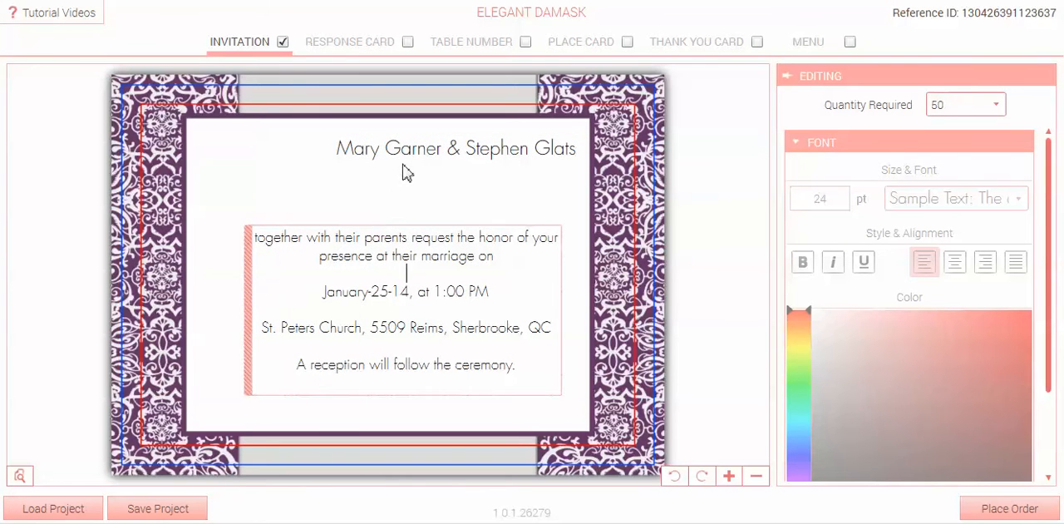
{"action": "left_click", "coordinate": [397, 163]}
{"action": "left_click_drag", "start_coordinate": [331, 148], "coordinate": [258, 173]}
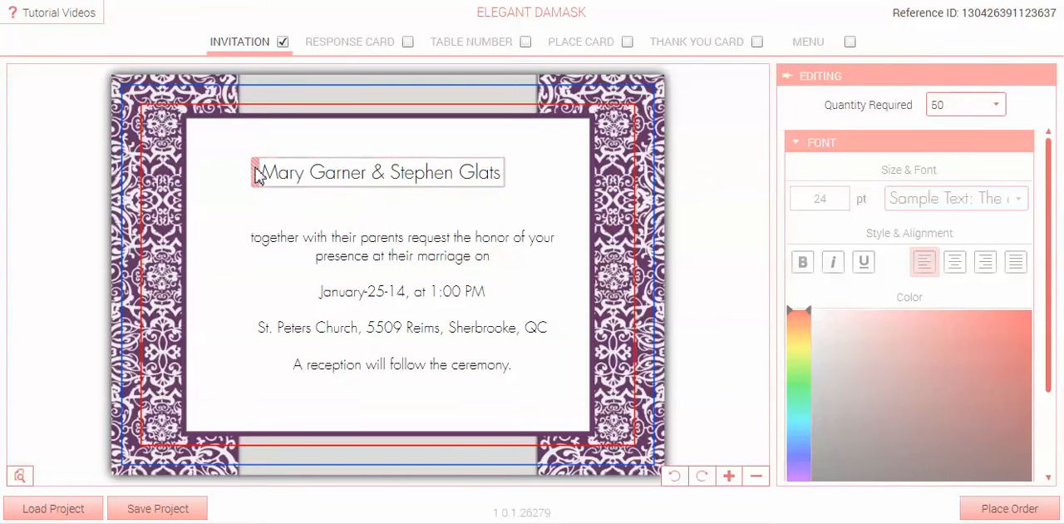
{"action": "left_click", "coordinate": [345, 289]}
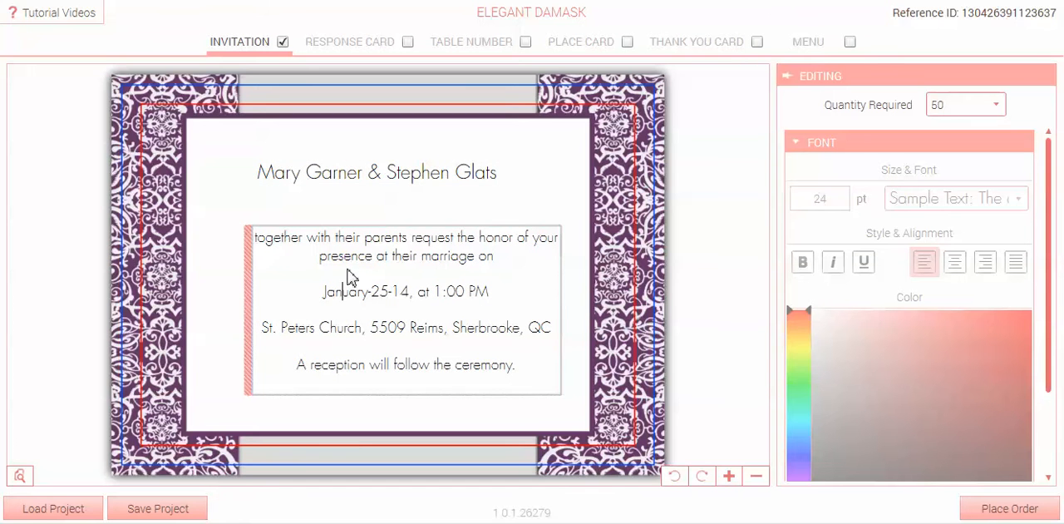
{"action": "left_click", "coordinate": [310, 171]}
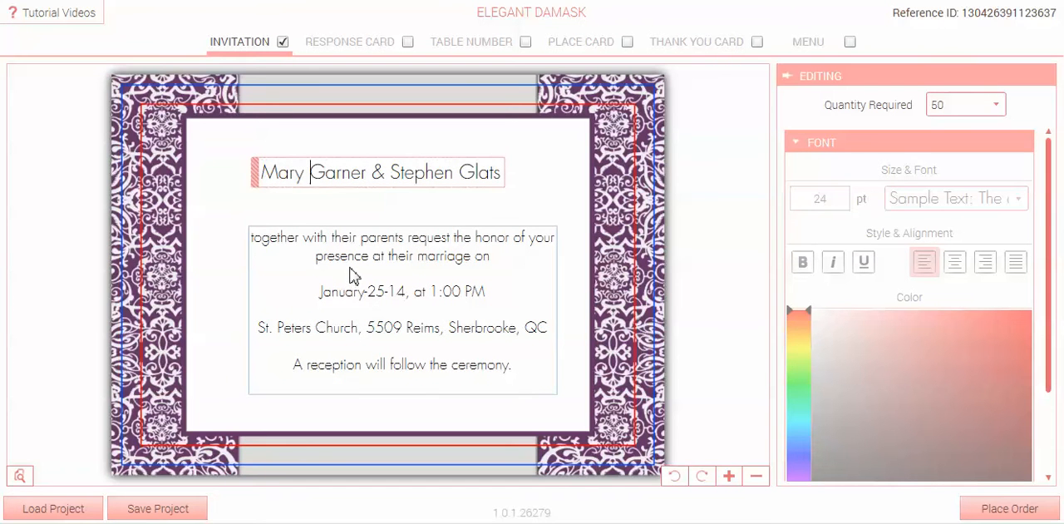
Add two sample text blocks and move the first one to the upper-left corner of the card's white area.
{"action": "left_click", "coordinate": [728, 479]}
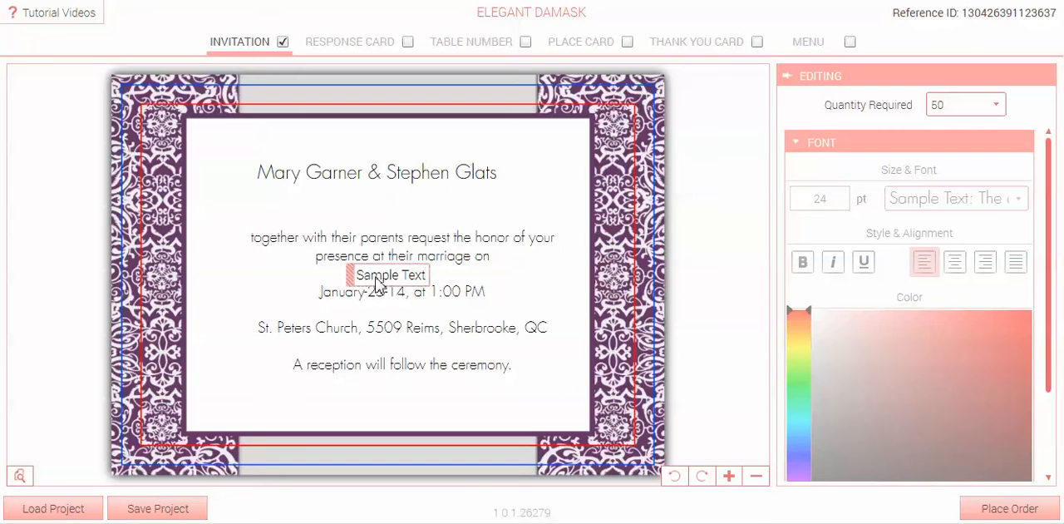
{"action": "left_click_drag", "start_coordinate": [350, 277], "coordinate": [230, 215]}
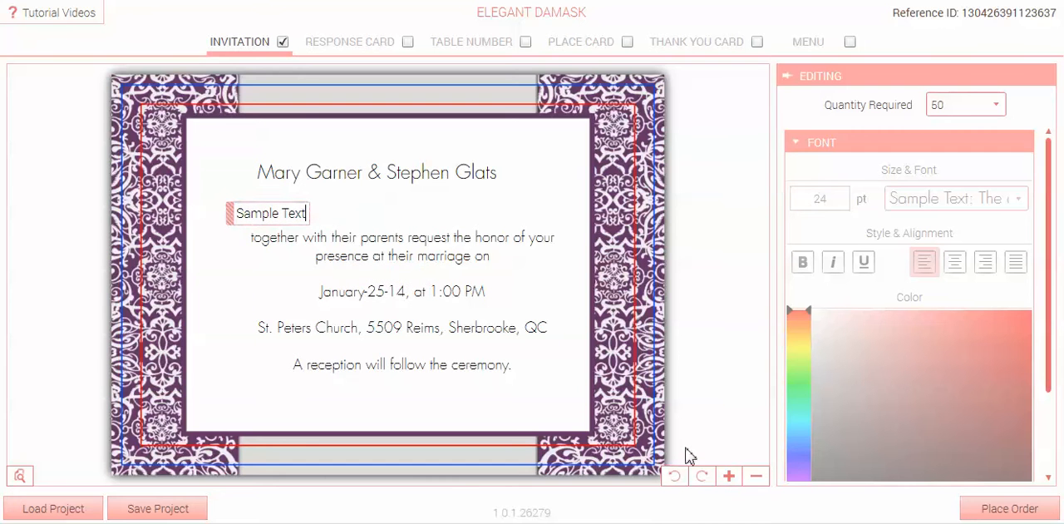
{"action": "left_click", "coordinate": [735, 479]}
{"action": "left_click", "coordinate": [262, 216]}
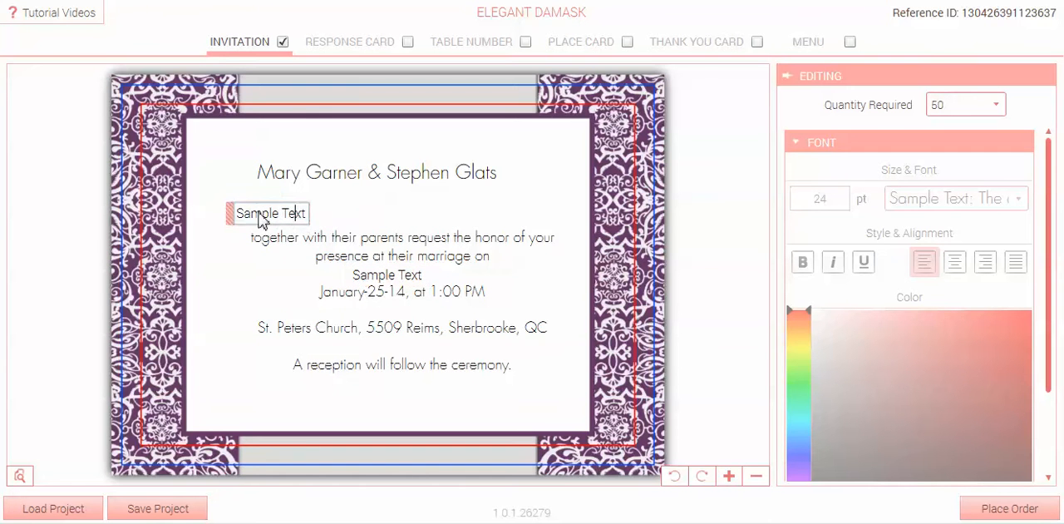
{"action": "left_click_drag", "start_coordinate": [231, 214], "coordinate": [197, 143]}
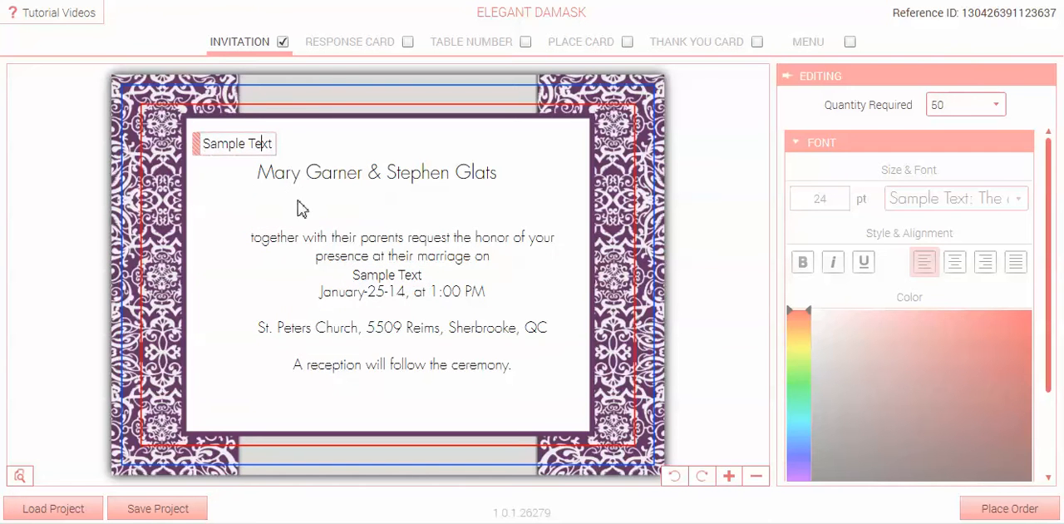
Step through the text blocks to the sample block overlapping the wording and move it to the card's lower-left corner.
{"action": "left_click", "coordinate": [374, 181]}
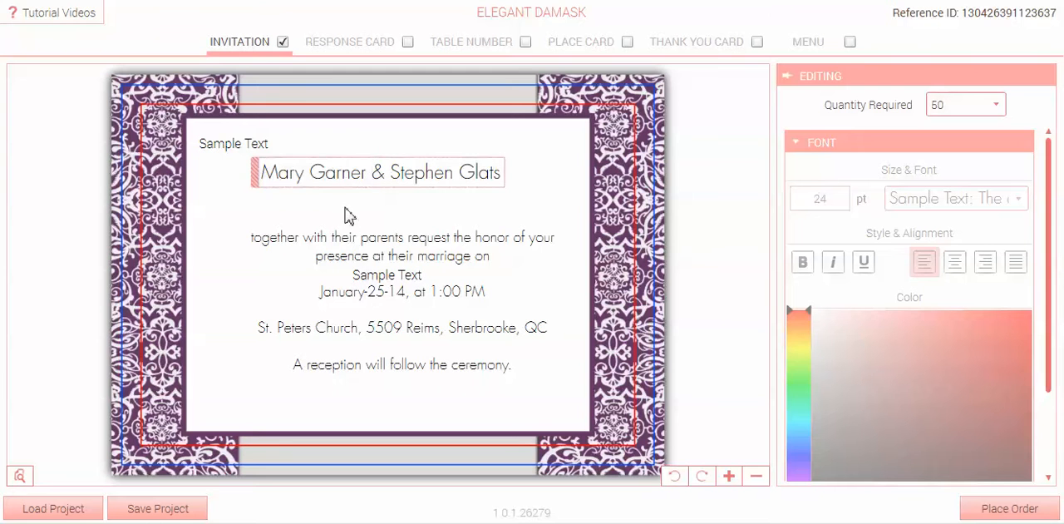
{"action": "left_click", "coordinate": [343, 242]}
{"action": "key", "text": "Tab"}
{"action": "key", "text": "Tab"}
{"action": "key", "text": "Tab"}
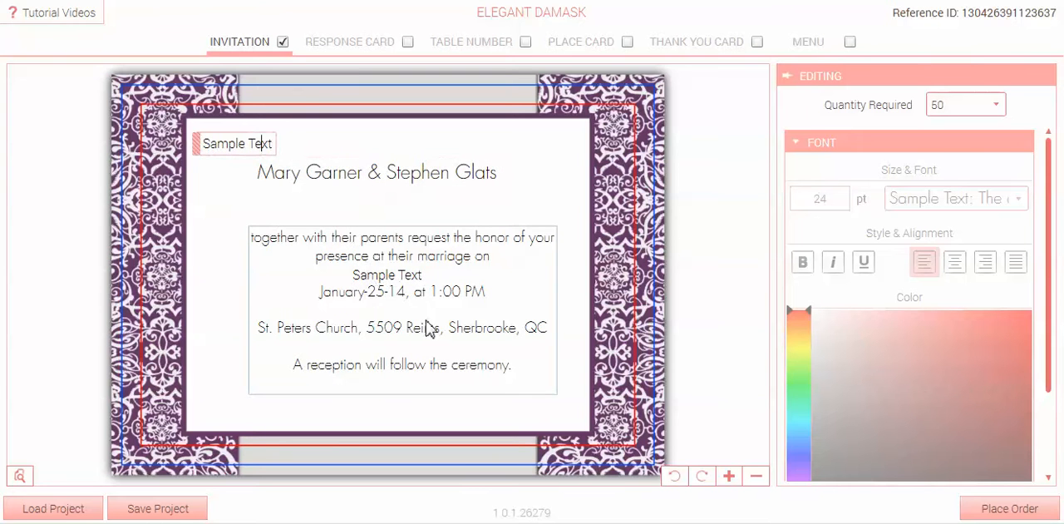
{"action": "key", "text": "Tab"}
{"action": "key", "text": "Tab"}
{"action": "key", "text": "Tab"}
{"action": "key", "text": "Tab"}
{"action": "mouse_move", "coordinate": [351, 266]}
{"action": "left_mouse_down"}
{"action": "mouse_move", "coordinate": [249, 357]}
{"action": "mouse_move", "coordinate": [208, 420]}
{"action": "left_mouse_up"}
Cycle the selection through all text blocks on the invitation.
{"action": "key", "text": "Tab"}
{"action": "key", "text": "Tab"}
{"action": "key", "text": "Tab"}
{"action": "key", "text": "Tab"}
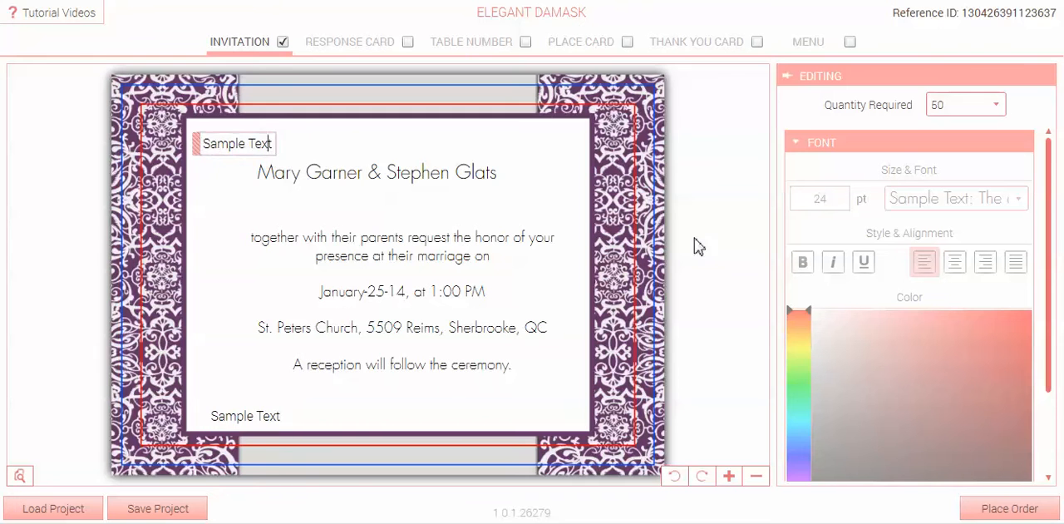
{"action": "key", "text": "Tab"}
{"action": "key", "text": "Tab"}
{"action": "key", "text": "Tab"}
{"action": "key", "text": "Tab"}
{"action": "key", "text": "Tab"}
{"action": "key", "text": "Tab"}
{"action": "key", "text": "Tab"}
{"action": "key", "text": "Tab"}
{"action": "key", "text": "Tab"}
{"action": "key", "text": "Tab"}
{"action": "key", "text": "Tab"}
{"action": "key", "text": "Tab"}
{"action": "key", "text": "Tab"}
{"action": "key", "text": "Tab"}
{"action": "key", "text": "Tab"}
{"action": "key", "text": "Tab"}
{"action": "key", "text": "Tab"}
{"action": "key", "text": "Tab"}
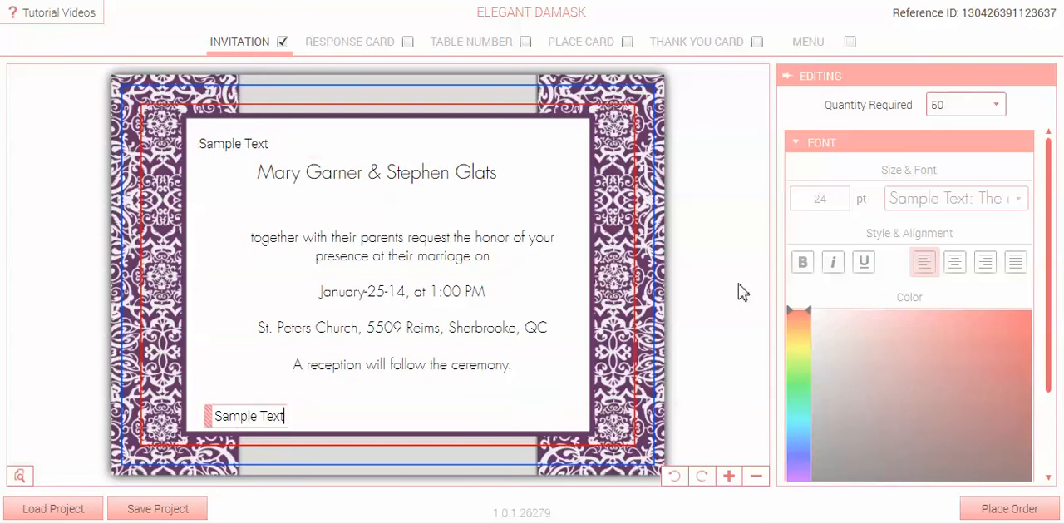
{"action": "key", "text": "Tab"}
{"action": "key", "text": "Tab"}
{"action": "key", "text": "Tab"}
{"action": "key", "text": "Tab"}
{"action": "key", "text": "Tab"}
{"action": "key", "text": "Tab"}
{"action": "key", "text": "Tab"}
{"action": "key", "text": "Tab"}
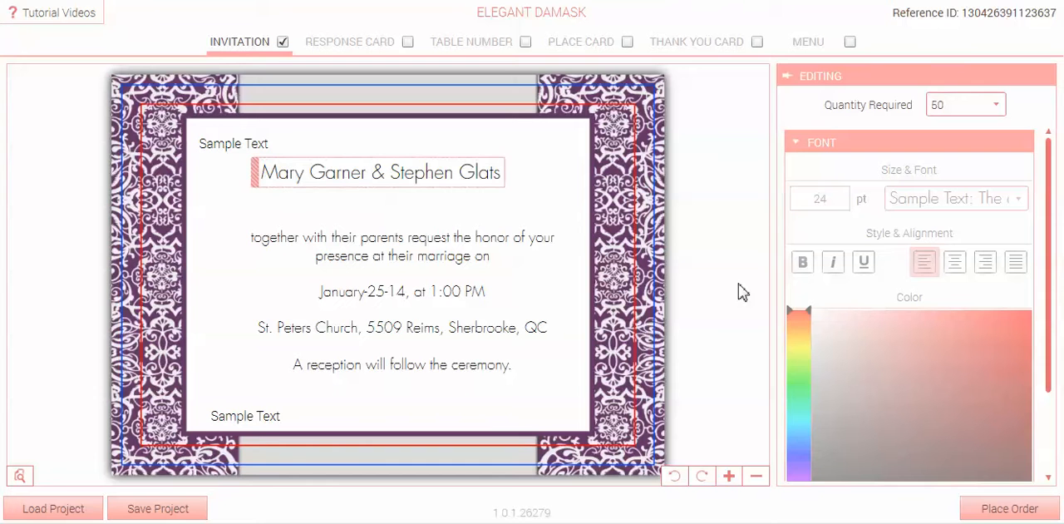
{"action": "key", "text": "Tab"}
{"action": "key", "text": "Tab"}
{"action": "key", "text": "Tab"}
{"action": "key", "text": "Tab"}
{"action": "key", "text": "Tab"}
{"action": "key", "text": "Tab"}
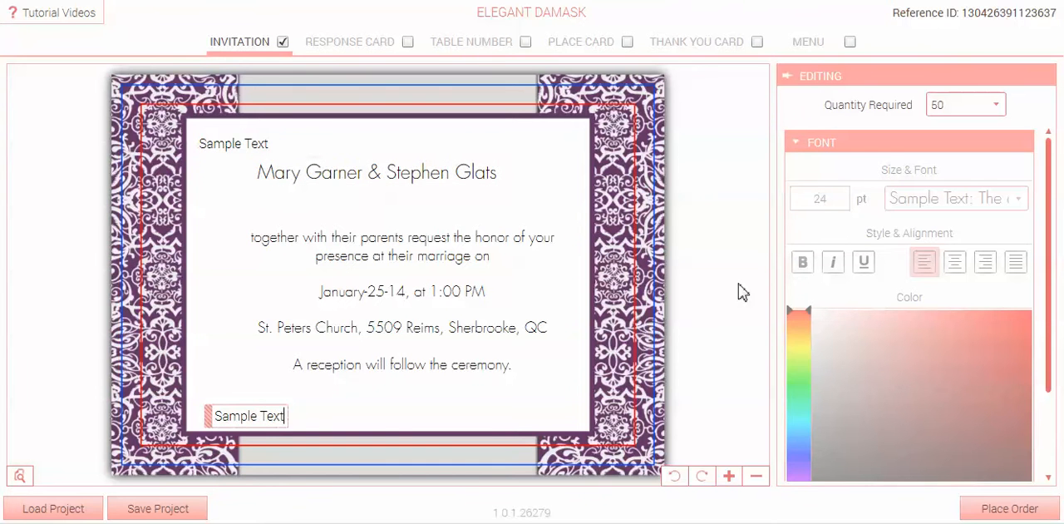
Delete both sample text blocks from the upper-left and lower-left corners of the card.
{"action": "left_click", "coordinate": [258, 146]}
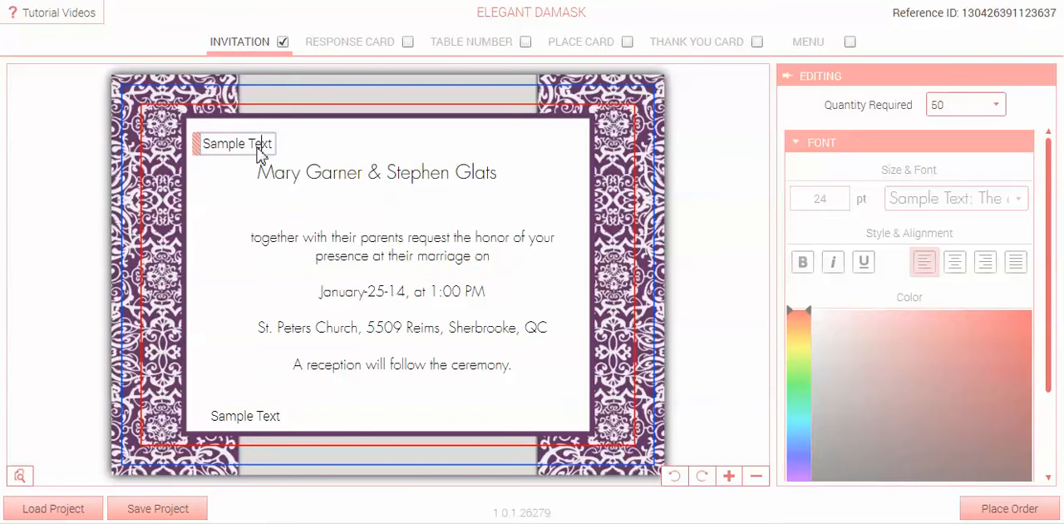
{"action": "left_click", "coordinate": [755, 474]}
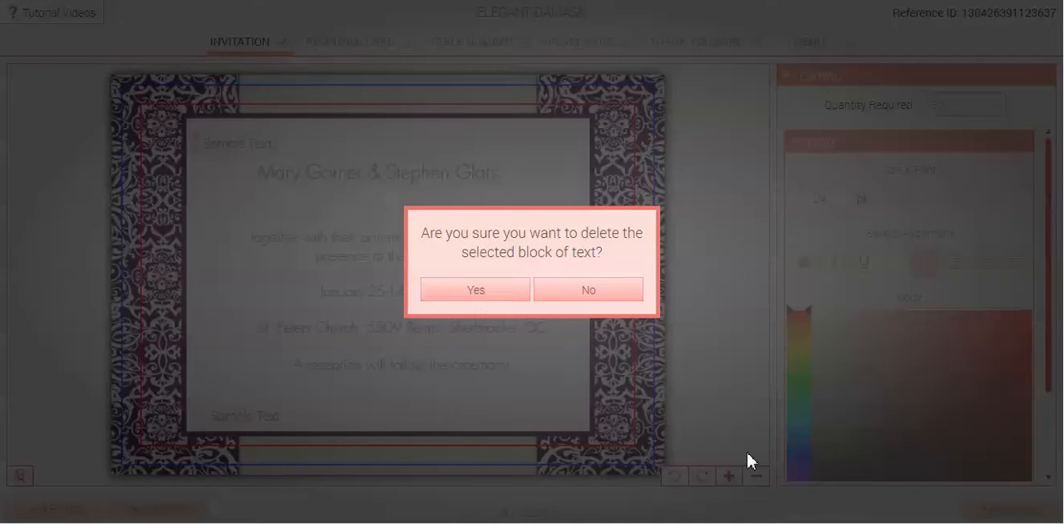
{"action": "left_click", "coordinate": [474, 290]}
{"action": "left_click", "coordinate": [263, 422]}
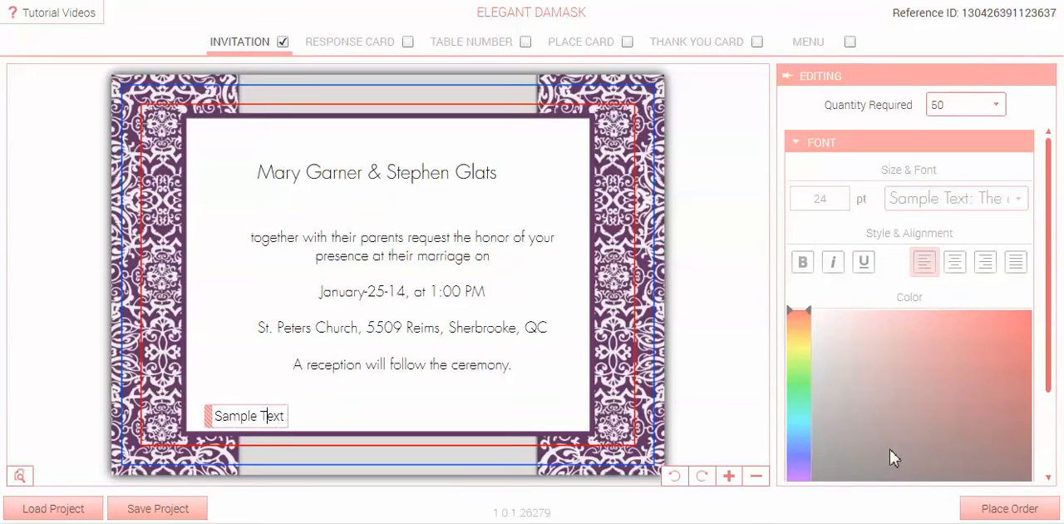
{"action": "left_click", "coordinate": [756, 476]}
{"action": "left_click", "coordinate": [509, 293]}
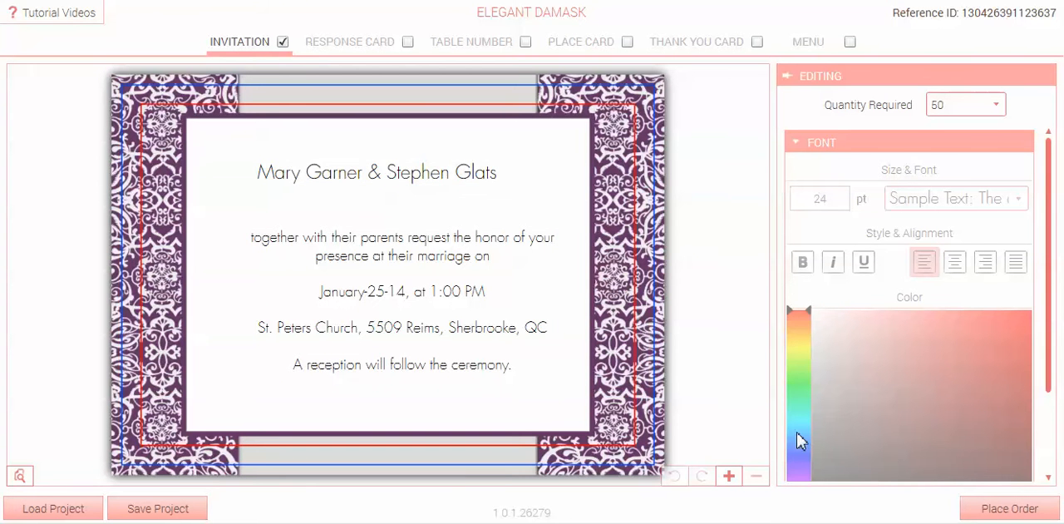
Add a new text block in the card's lower-left corner and replace its sample text with "M".
{"action": "left_click", "coordinate": [729, 475]}
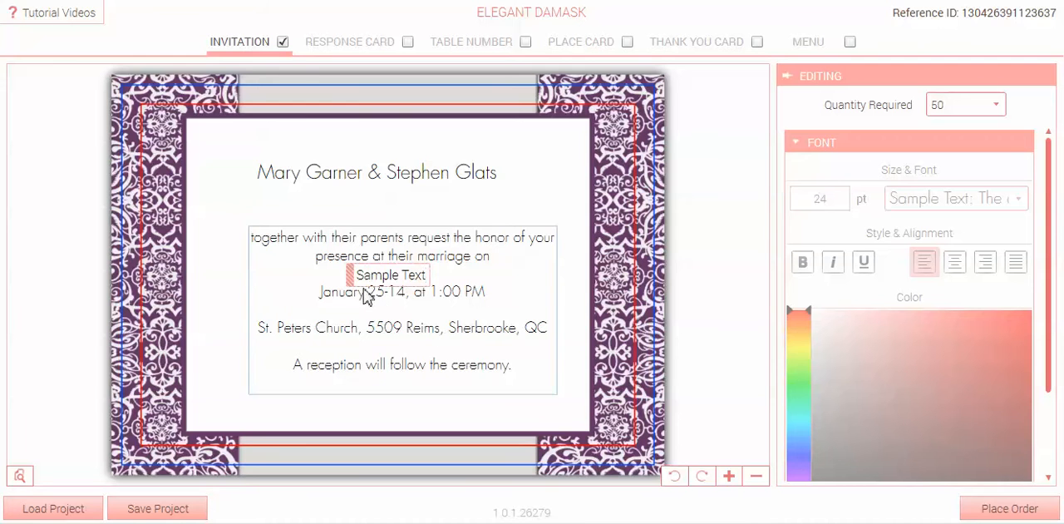
{"action": "left_click_drag", "start_coordinate": [349, 281], "coordinate": [209, 416]}
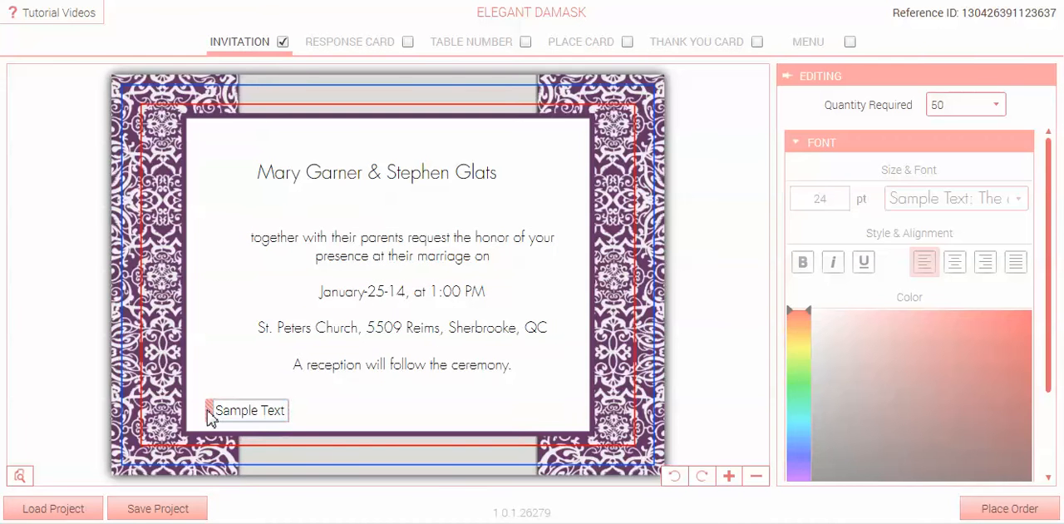
{"action": "left_click", "coordinate": [209, 415]}
{"action": "type", "text": "M"}
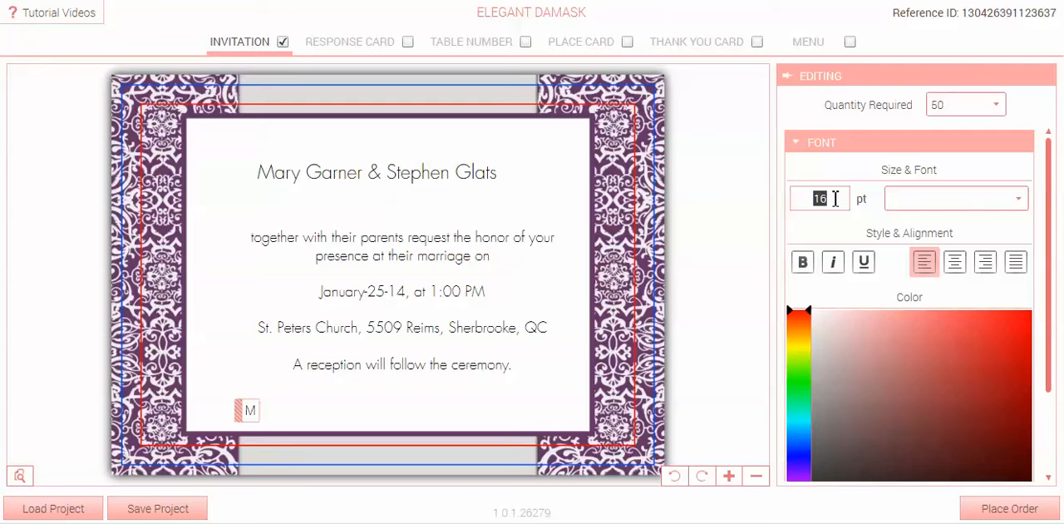
Enlarge the "M" to 250 pt and move it over the left half of the invitation wording.
{"action": "type", "text": "0"}
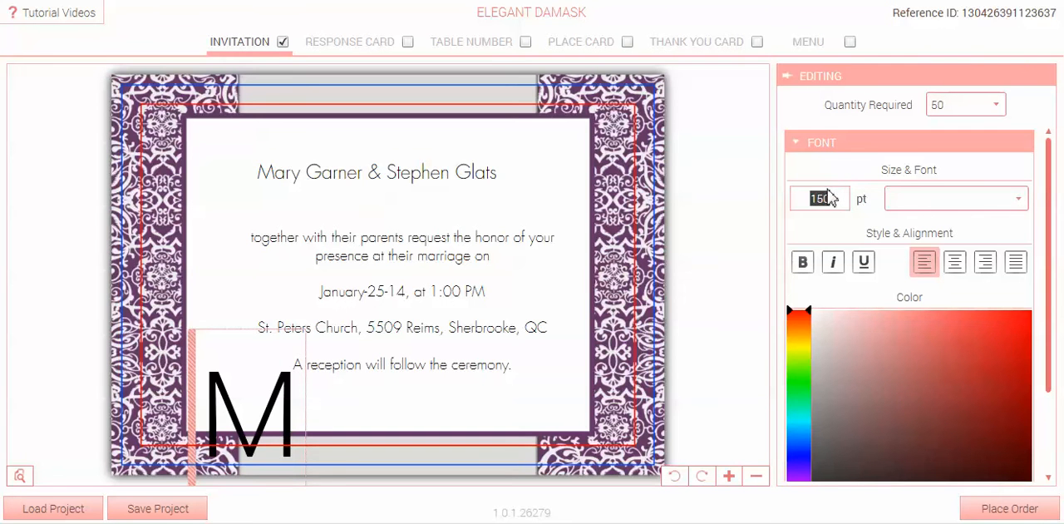
{"action": "type", "text": "250"}
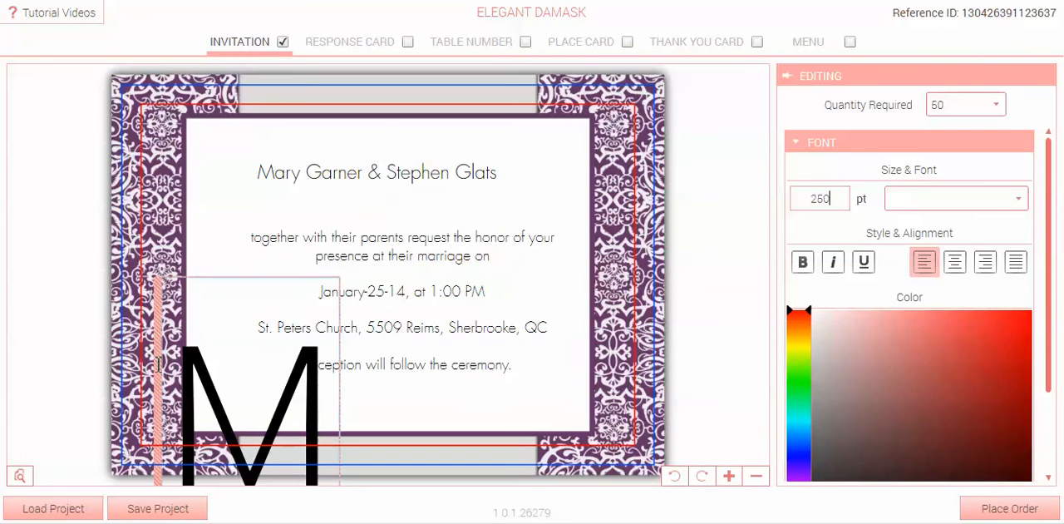
{"action": "left_click_drag", "start_coordinate": [158, 364], "coordinate": [207, 195]}
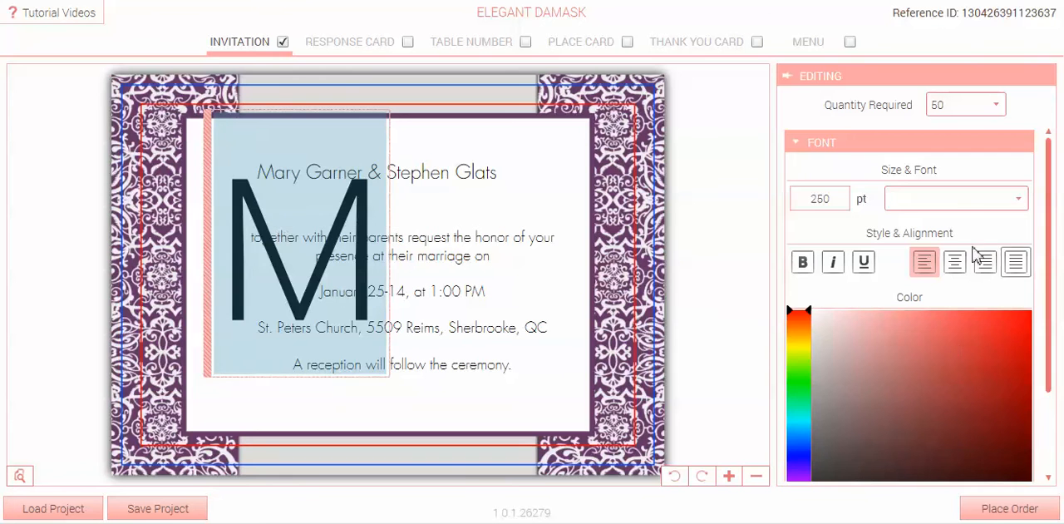
Set the "M" in the flowing script font at the end of the font list and move it to the upper-left of the white panel.
{"action": "left_click", "coordinate": [998, 206]}
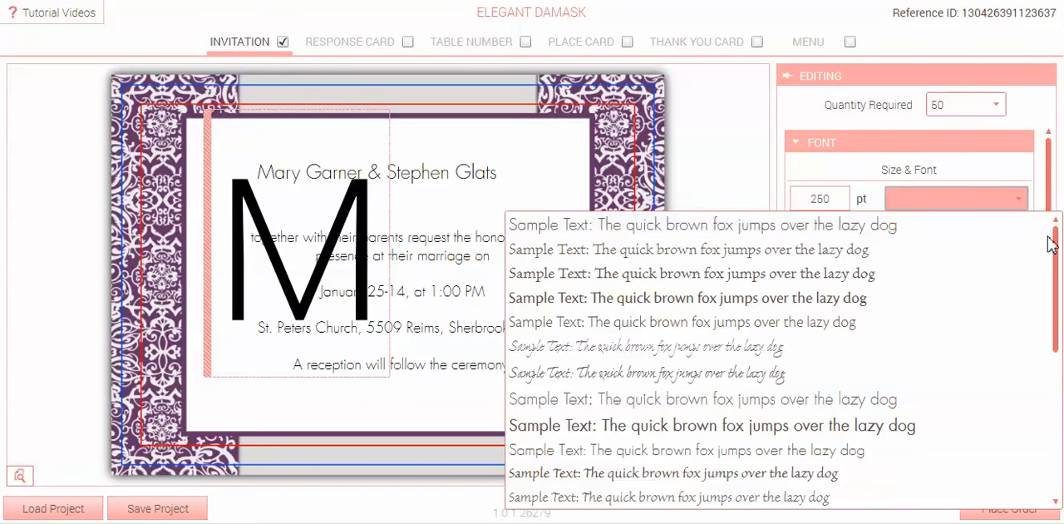
{"action": "left_click_drag", "start_coordinate": [1051, 242], "coordinate": [1053, 385]}
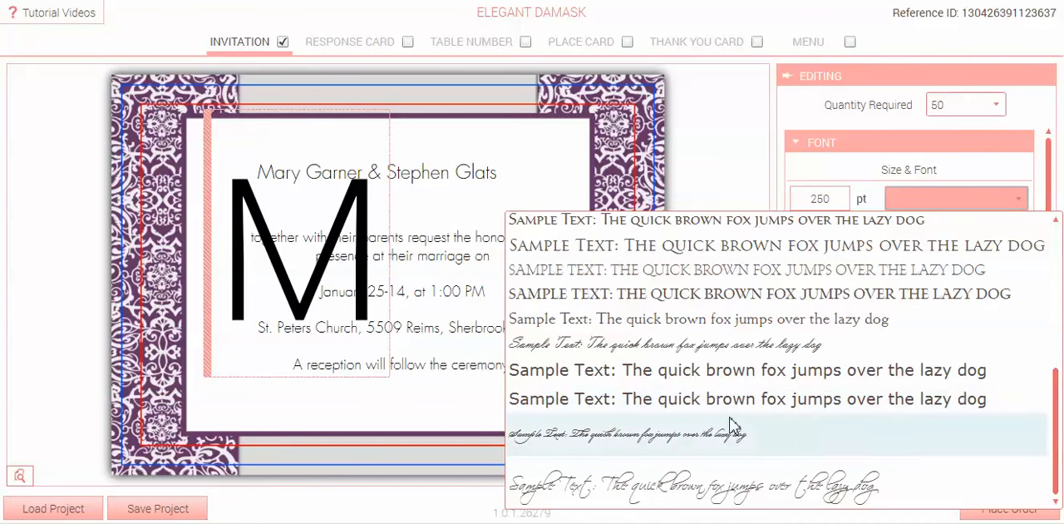
{"action": "left_click", "coordinate": [665, 484]}
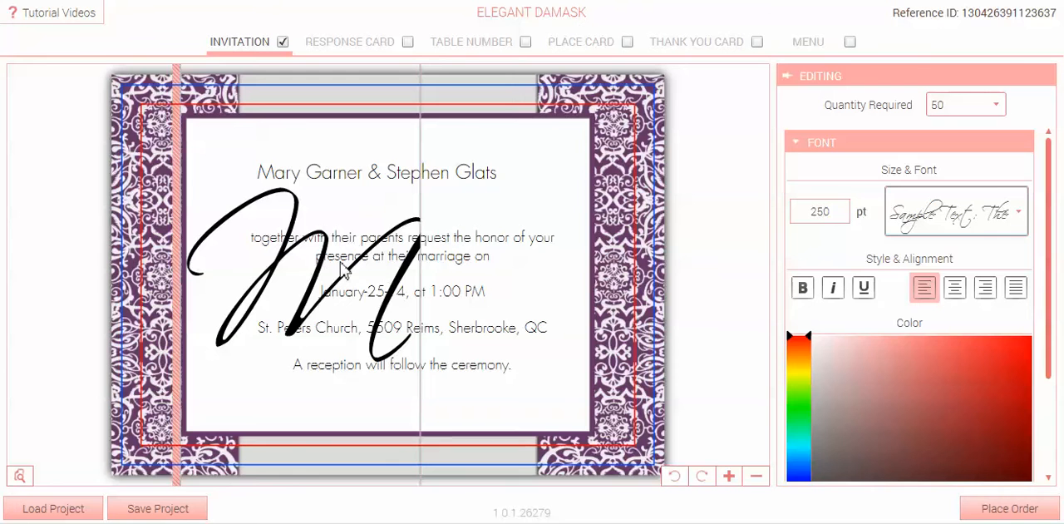
{"action": "left_click_drag", "start_coordinate": [264, 252], "coordinate": [265, 252]}
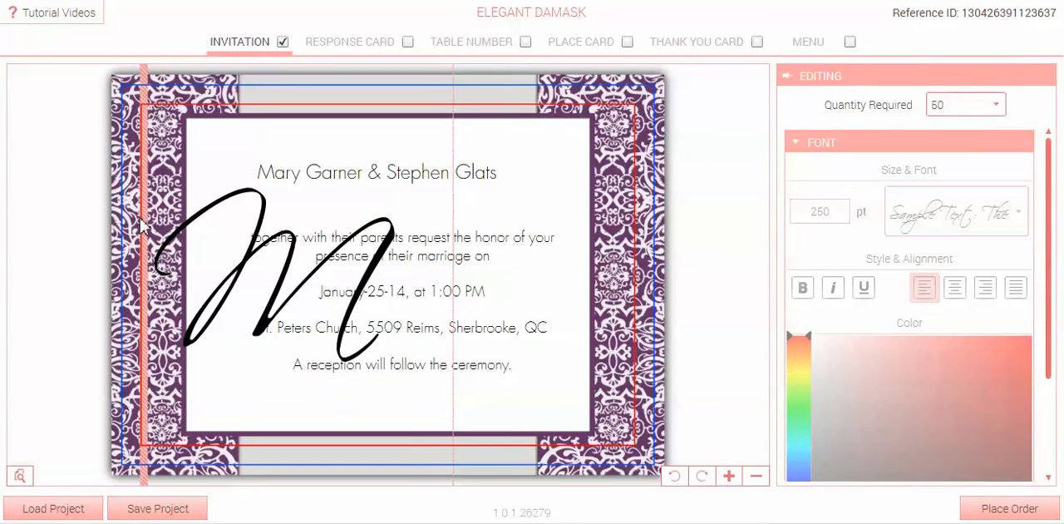
{"action": "left_click_drag", "start_coordinate": [147, 199], "coordinate": [189, 133]}
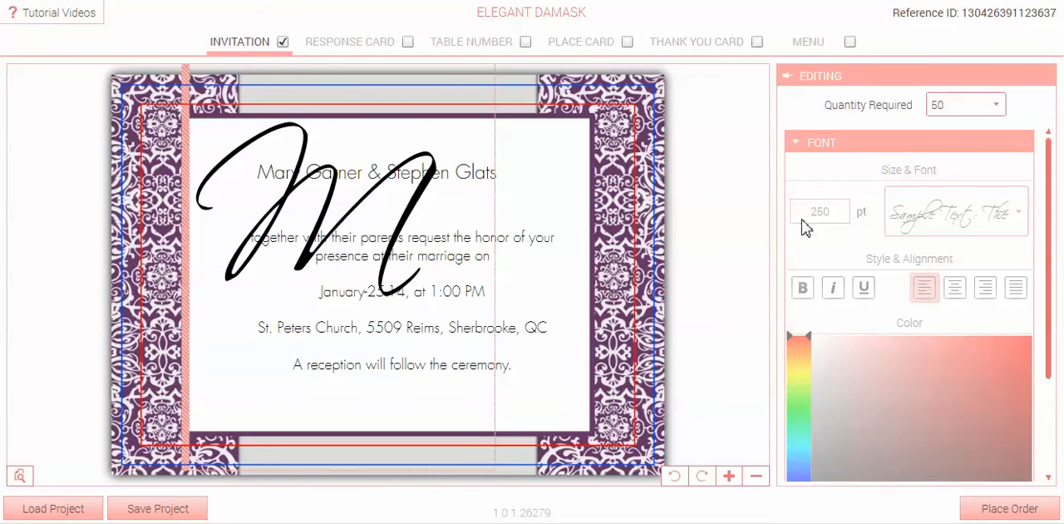
Add a new text block near the lower-right corner of the white panel and replace its sample text with "S".
{"action": "left_click", "coordinate": [730, 476]}
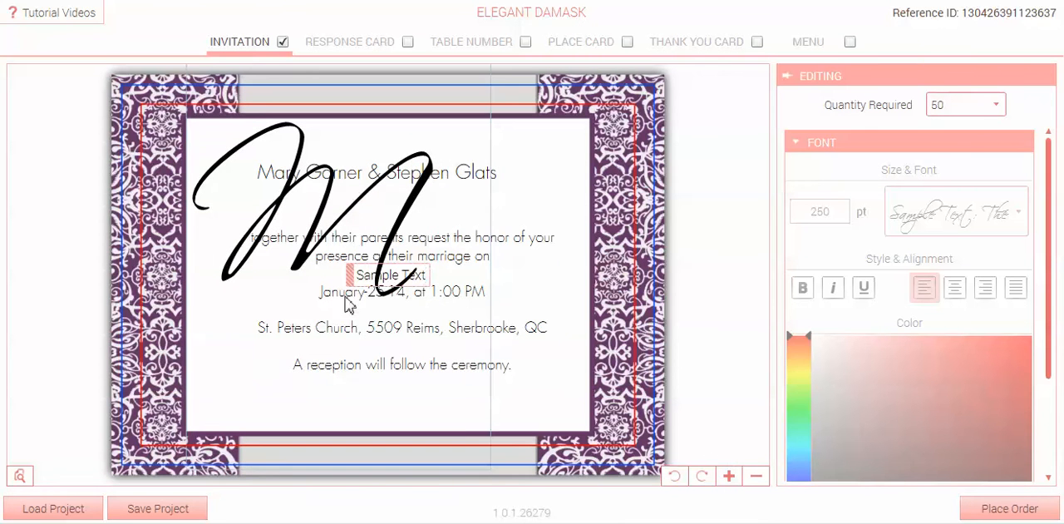
{"action": "left_click_drag", "start_coordinate": [352, 273], "coordinate": [463, 411]}
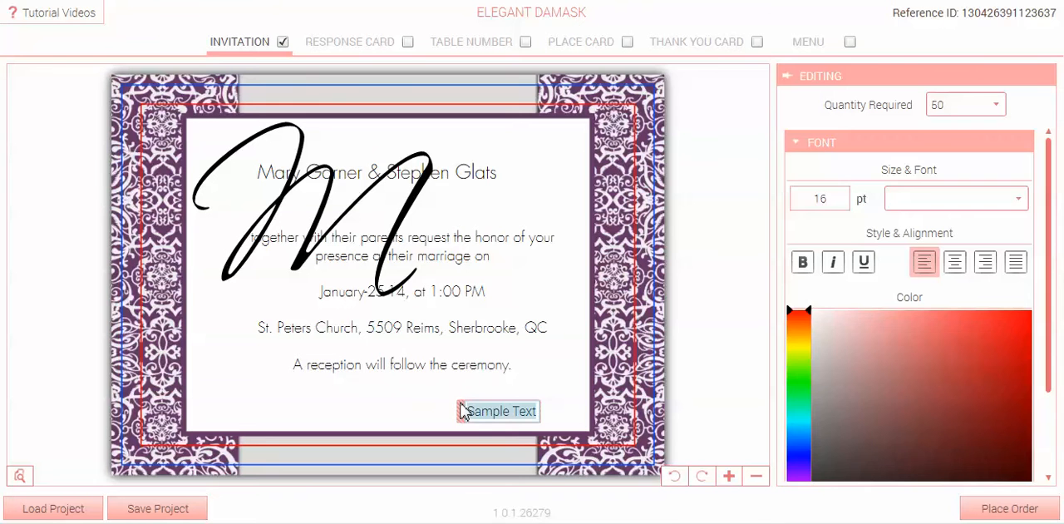
{"action": "type", "text": "S"}
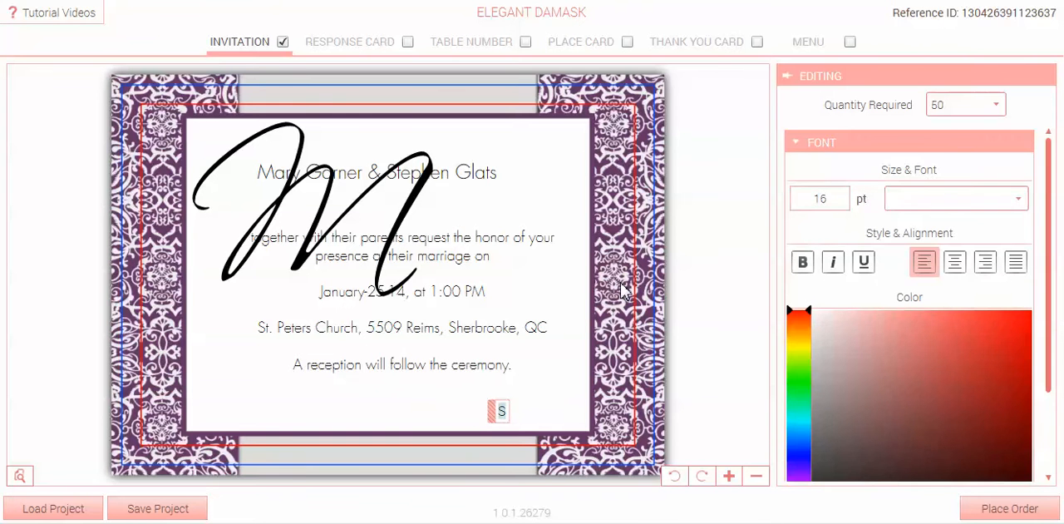
Enlarge the "S" to 250 pt and give it the same flowing script font as the "M".
{"action": "left_click", "coordinate": [829, 199]}
{"action": "type", "text": "250"}
{"action": "left_click", "coordinate": [938, 203]}
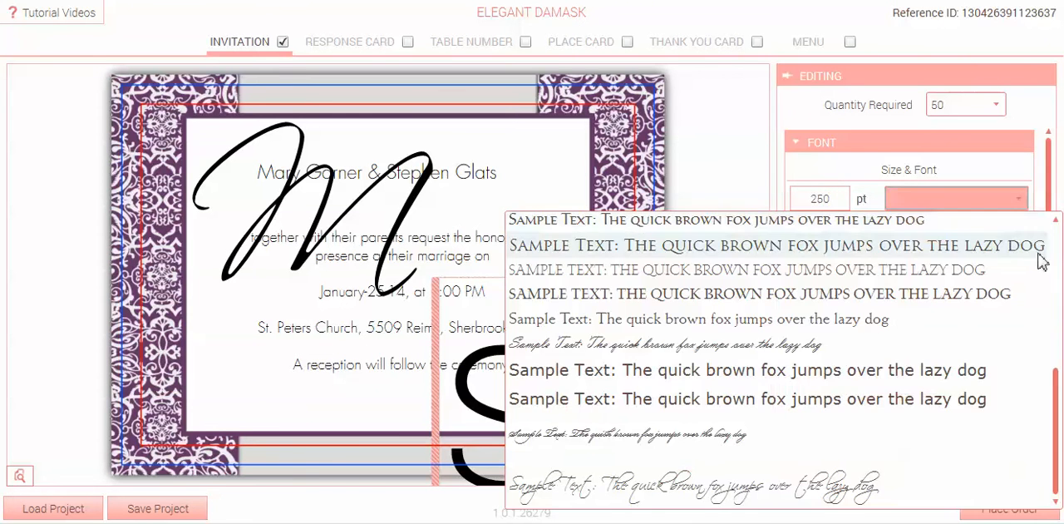
{"action": "left_click", "coordinate": [754, 492]}
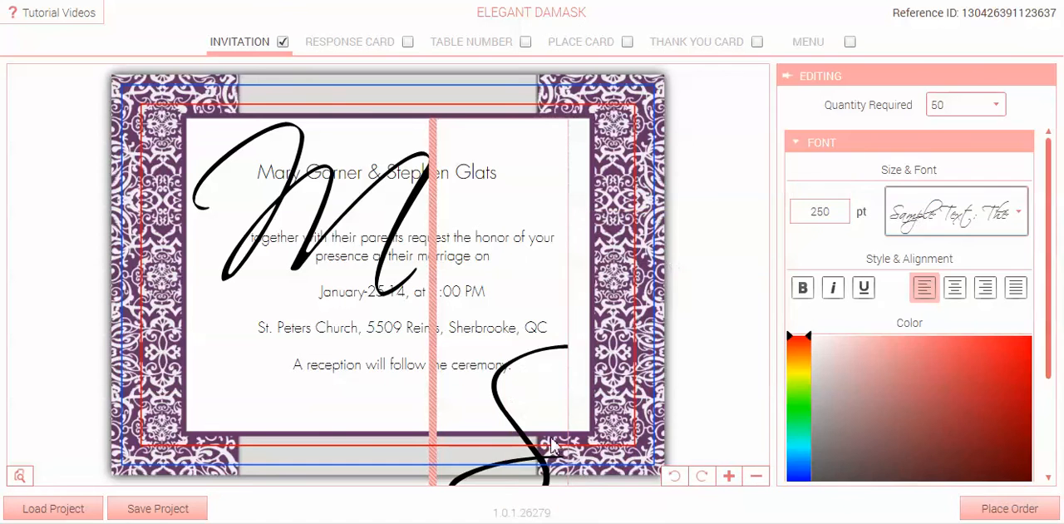
Move the "S" into the lower-right part of the white panel, diagonally below the "M".
{"action": "left_click_drag", "start_coordinate": [429, 416], "coordinate": [340, 348]}
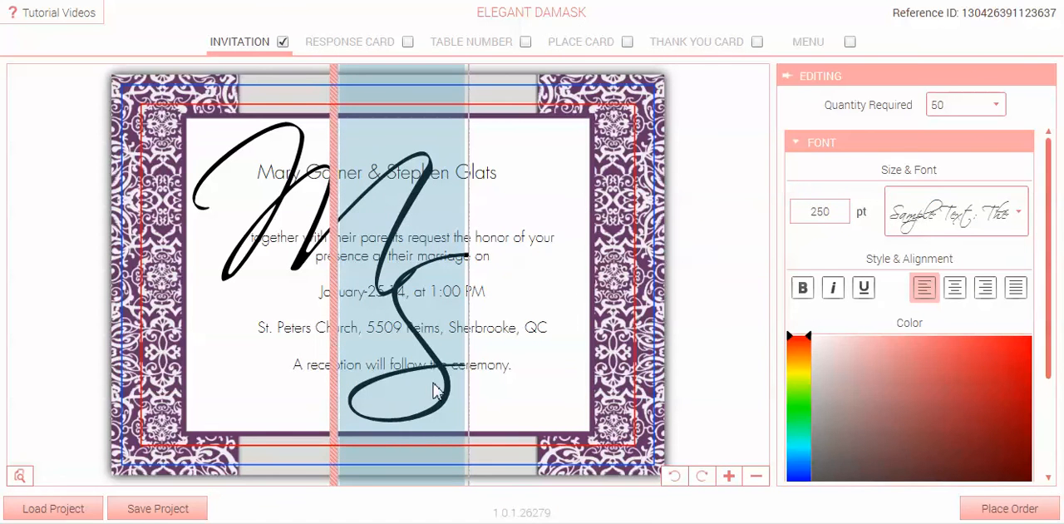
{"action": "left_click_drag", "start_coordinate": [434, 391], "coordinate": [444, 396]}
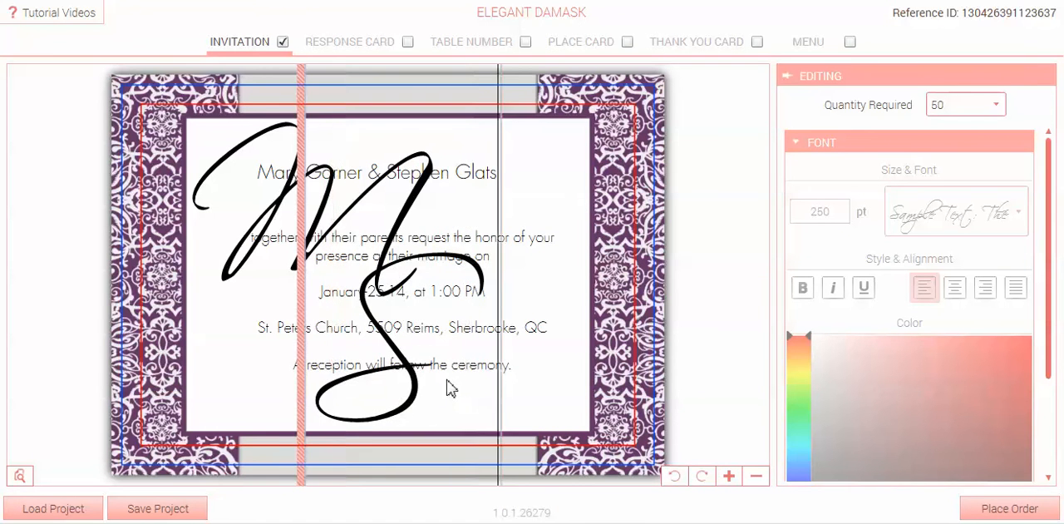
{"action": "left_click_drag", "start_coordinate": [305, 365], "coordinate": [400, 364]}
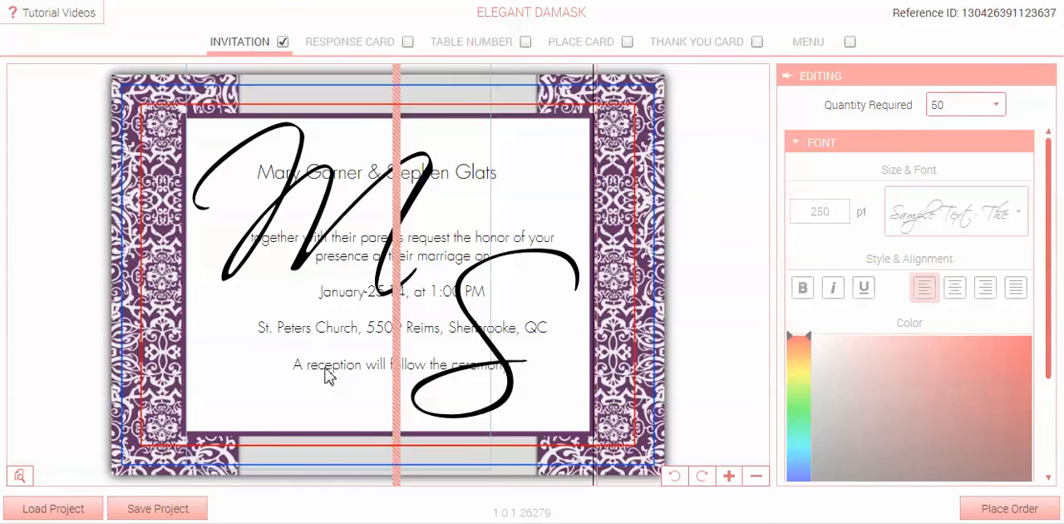
Move the "M" partly off the card's left edge so that it clears the invitation wording.
{"action": "left_click", "coordinate": [326, 368]}
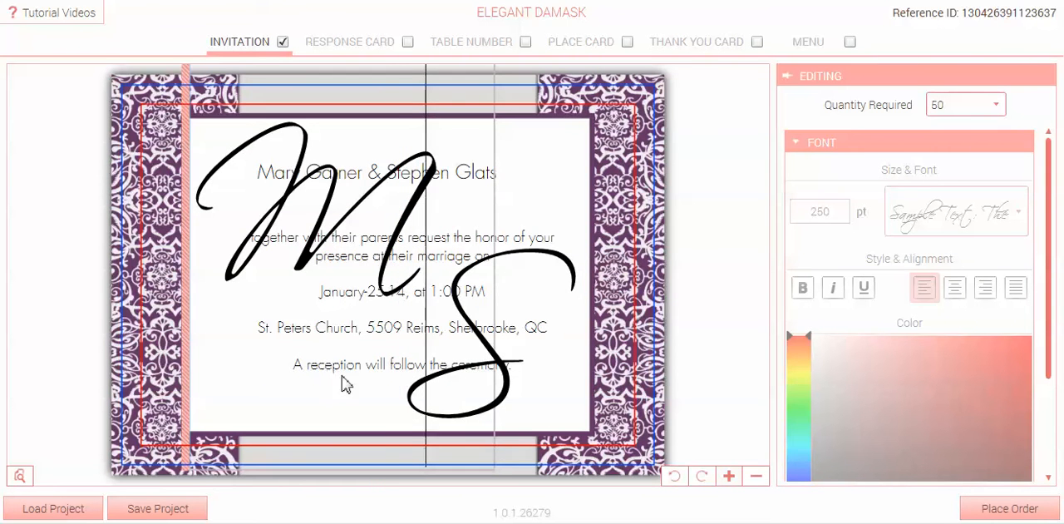
{"action": "key", "text": "Tab"}
{"action": "key", "text": "Tab"}
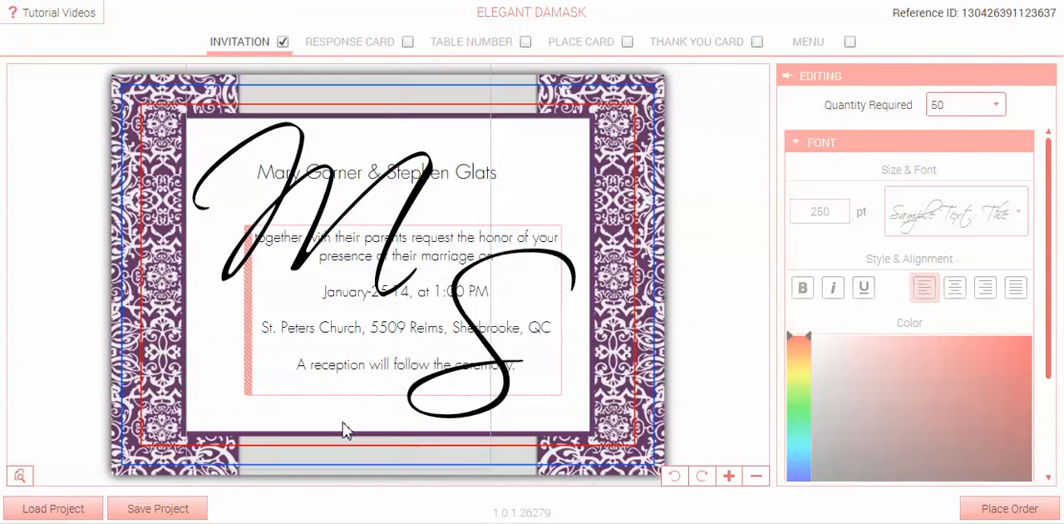
{"action": "left_click", "coordinate": [251, 387]}
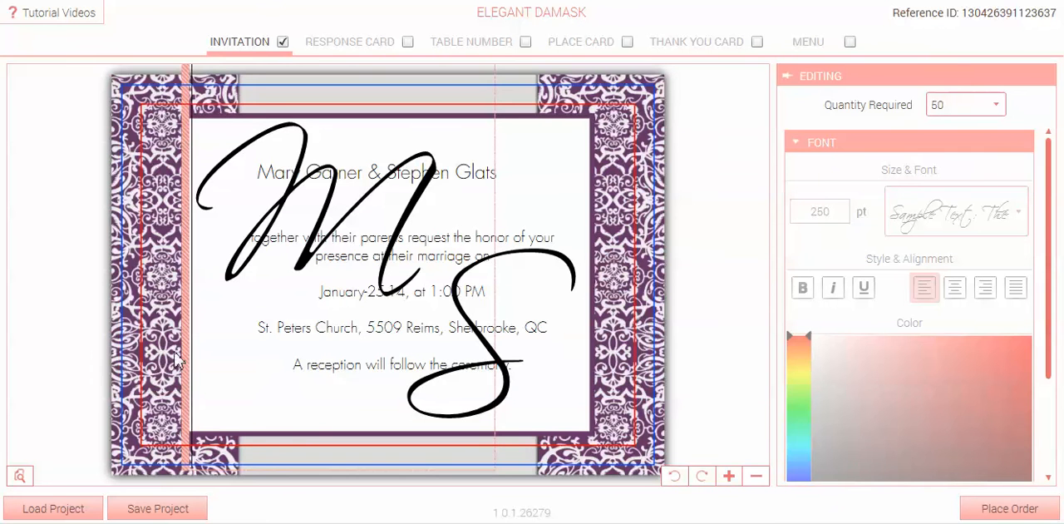
{"action": "left_click_drag", "start_coordinate": [181, 366], "coordinate": [15, 329]}
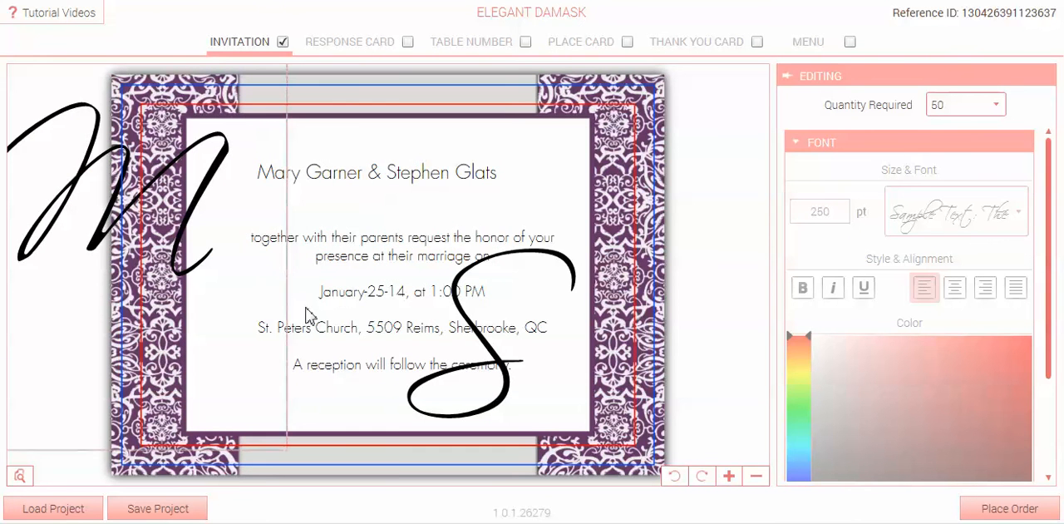
Cut the complete invitation wording below the couple's names and delete its emptied text block.
{"action": "left_click", "coordinate": [327, 288]}
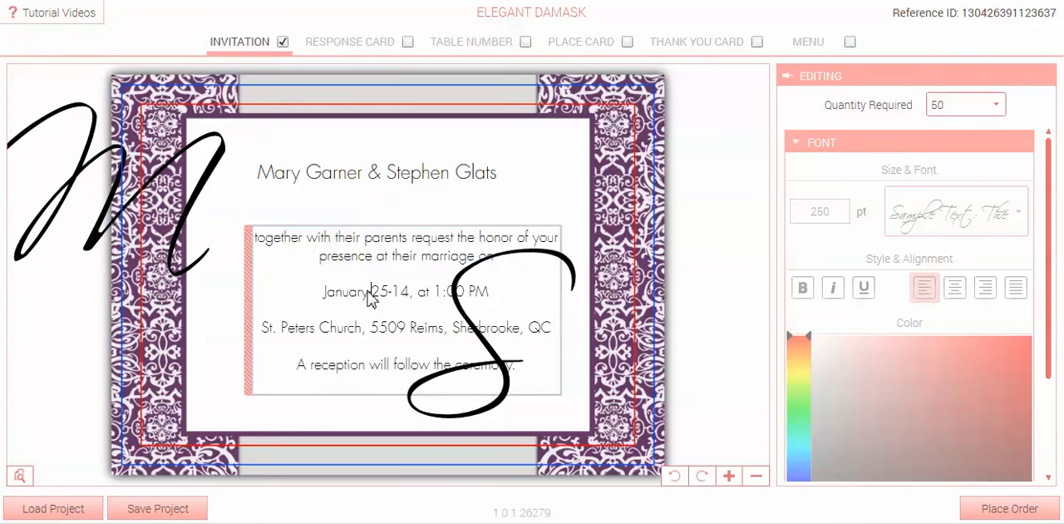
{"action": "double_click", "coordinate": [371, 300]}
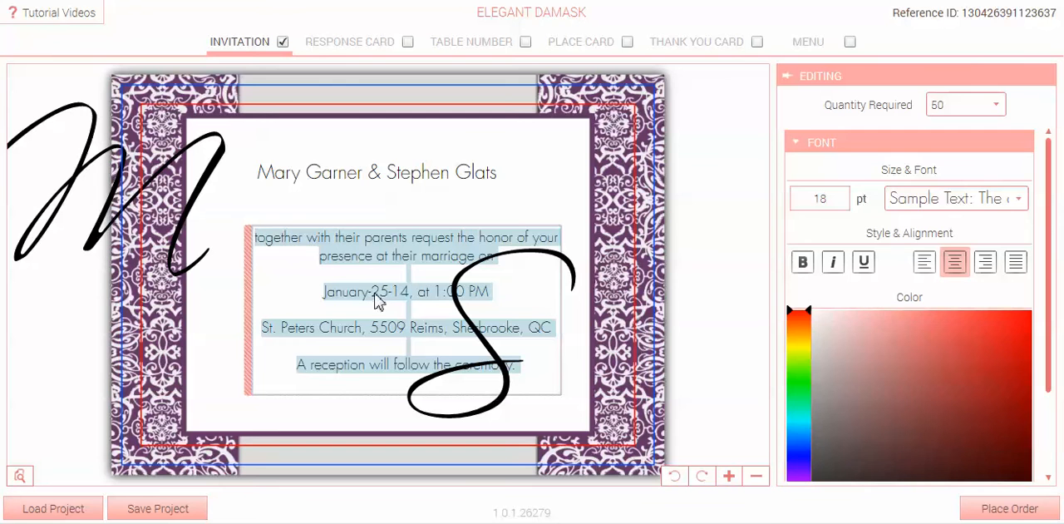
{"action": "key", "text": "Delete"}
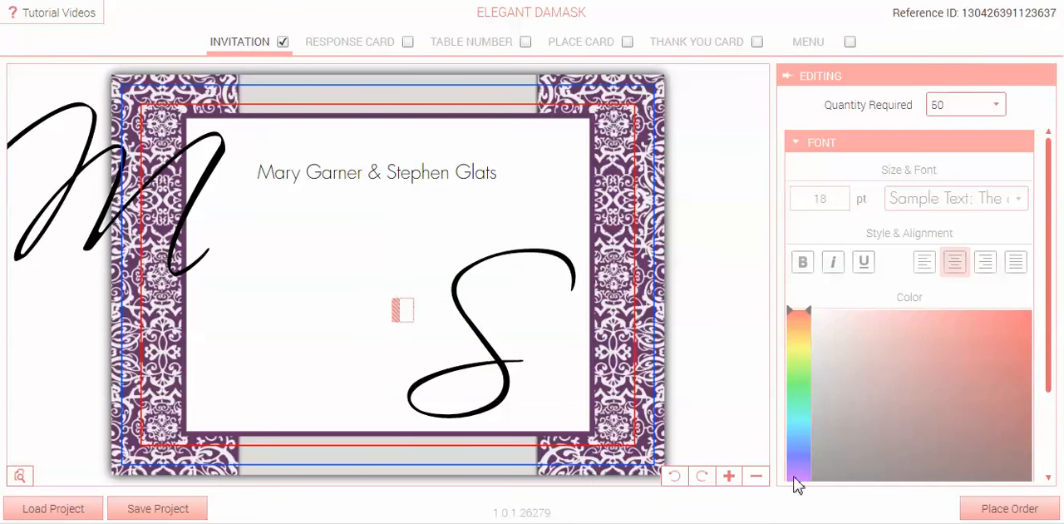
{"action": "left_click", "coordinate": [756, 475]}
Move the "M" back from the card's left edge to the upper-left of the white panel.
{"action": "left_click", "coordinate": [504, 299]}
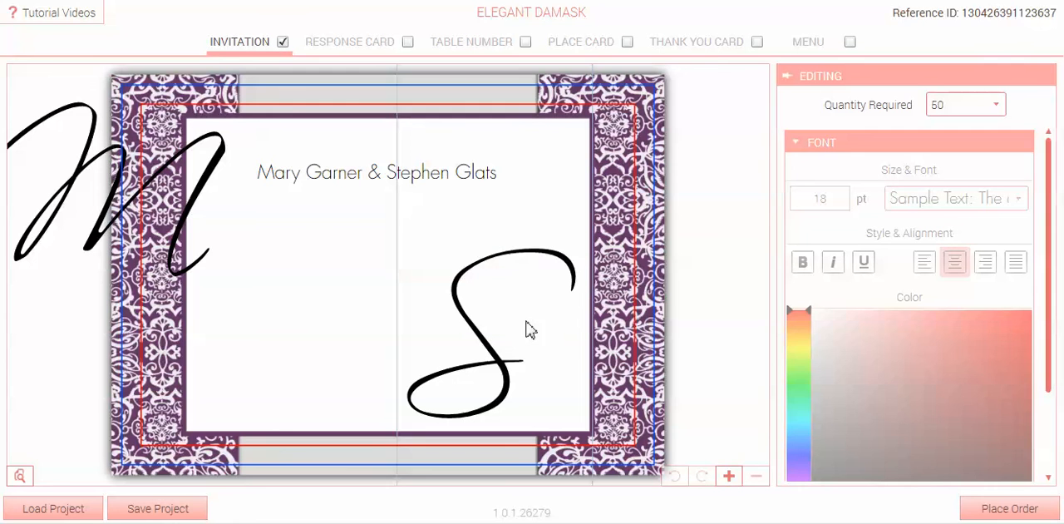
{"action": "left_click_drag", "start_coordinate": [71, 189], "coordinate": [82, 191]}
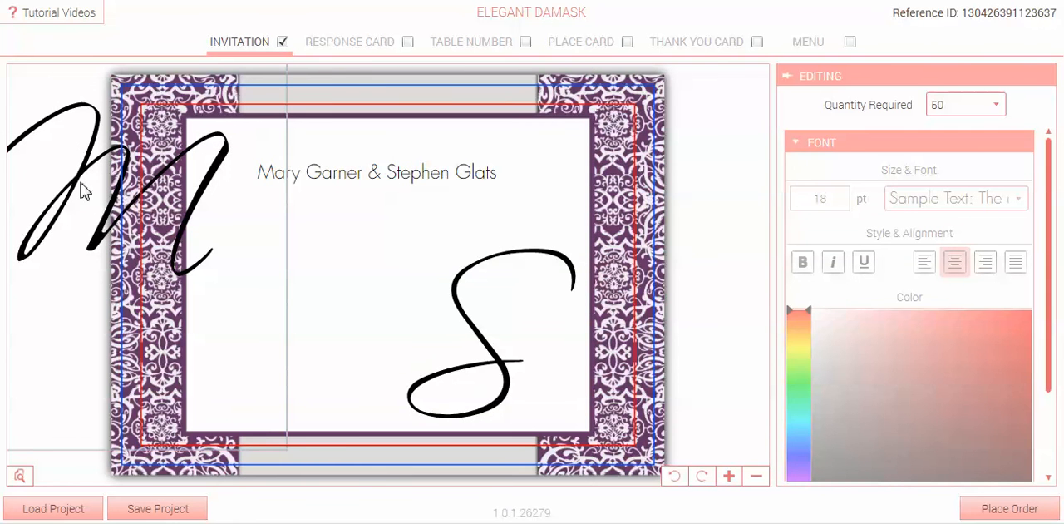
{"action": "left_click", "coordinate": [817, 142]}
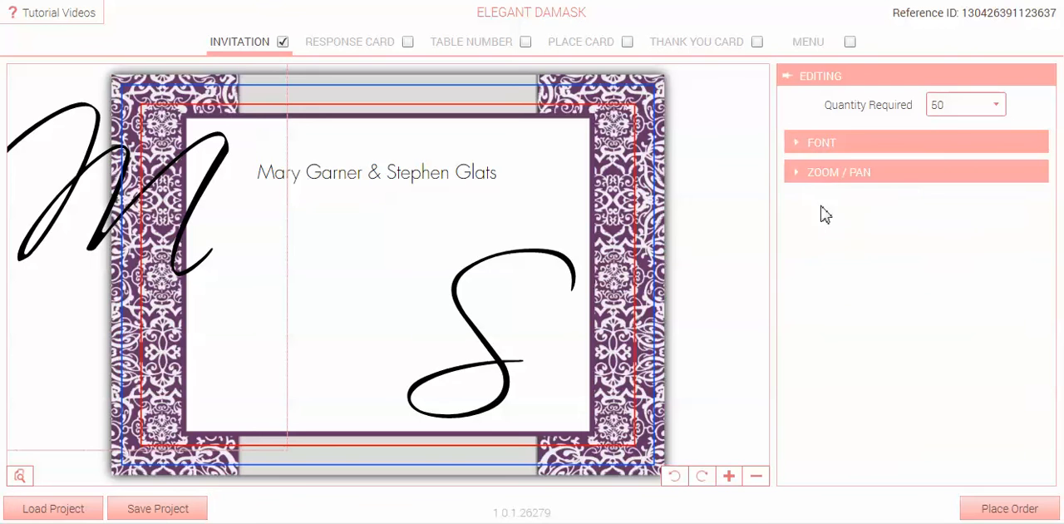
{"action": "left_click", "coordinate": [823, 173]}
{"action": "left_click", "coordinate": [851, 268]}
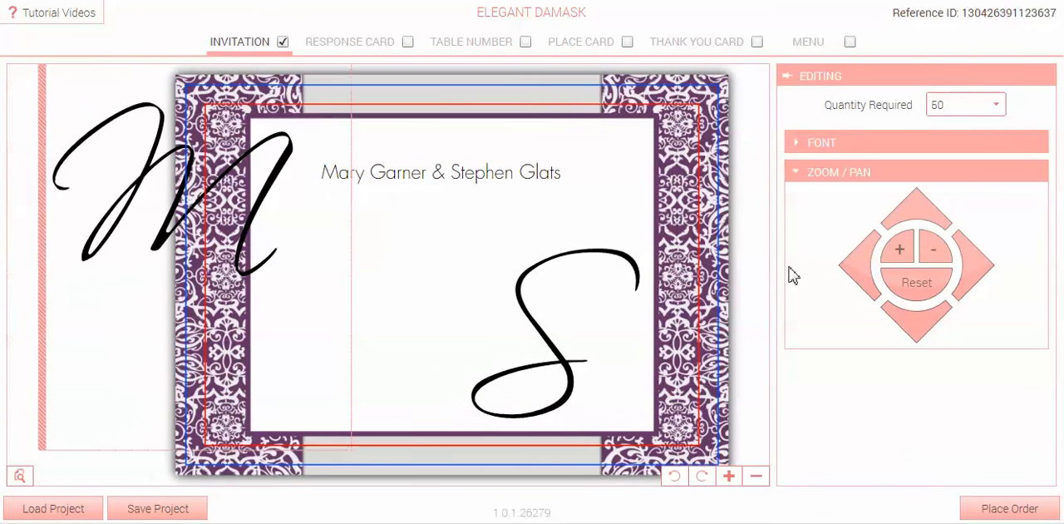
{"action": "left_click_drag", "start_coordinate": [56, 318], "coordinate": [257, 337]}
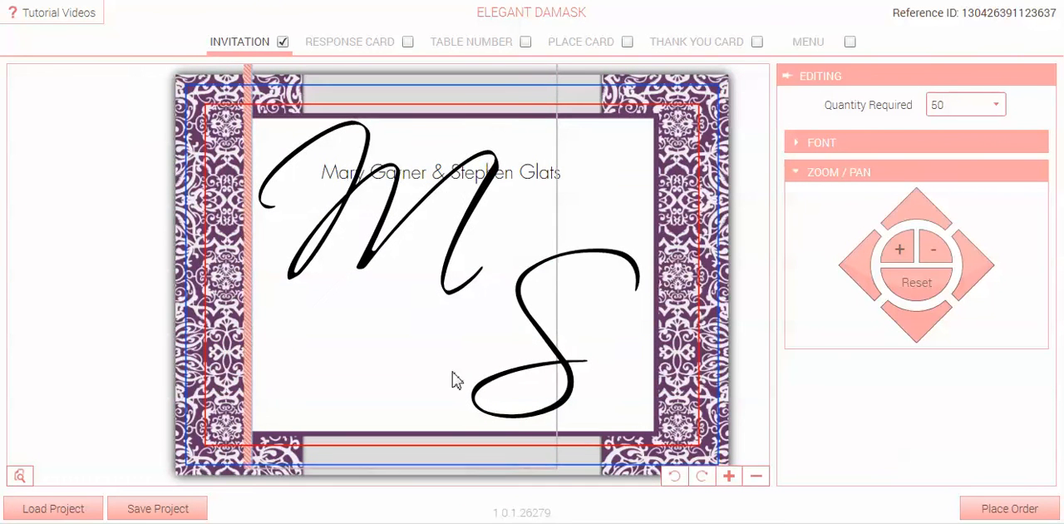
Add a new text block, paste the invitation wording over its sample text and place it below the couple's names.
{"action": "left_click", "coordinate": [728, 476]}
{"action": "left_click_drag", "start_coordinate": [414, 276], "coordinate": [403, 318]}
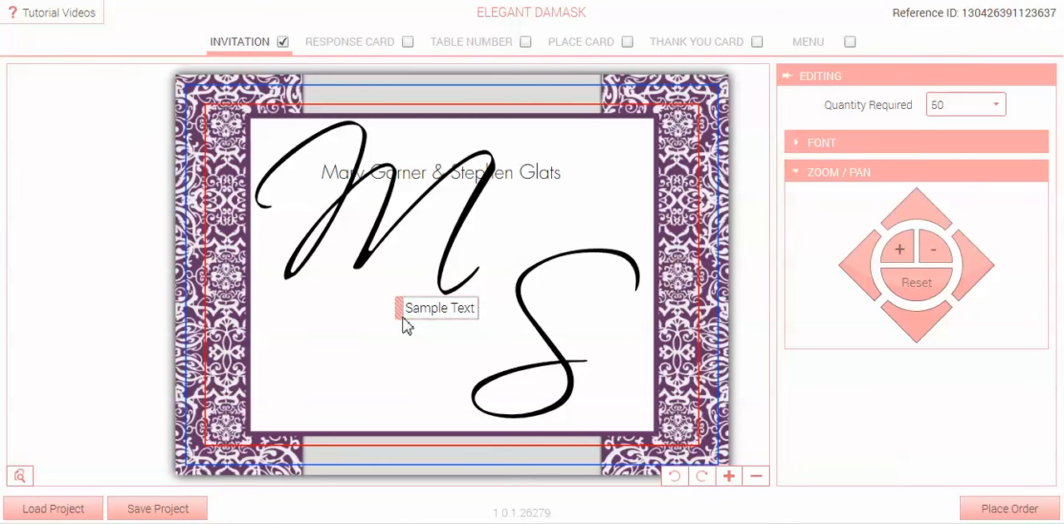
{"action": "key", "text": "ctrl+a"}
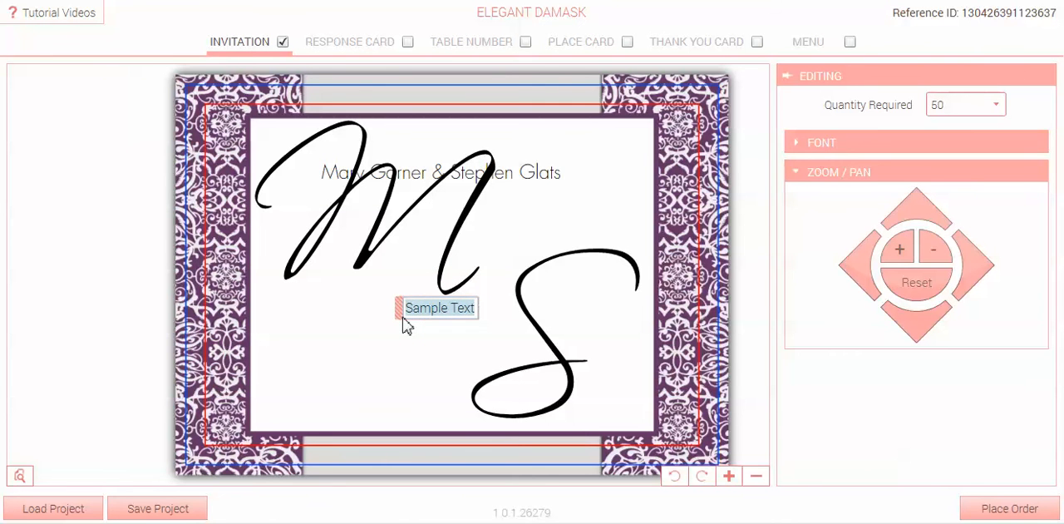
{"action": "type", "text": "together with their parents request the honor of your presence at their marriage on  January-25-14, at 1:00 PM  St. Peters Church, 5509 Reims, Sherbrooke, QC  A reception will follow the ceremony."}
{"action": "left_click_drag", "start_coordinate": [284, 322], "coordinate": [314, 324]}
{"action": "mouse_move", "coordinate": [310, 325]}
{"action": "left_mouse_down"}
{"action": "mouse_move", "coordinate": [311, 314]}
{"action": "mouse_move", "coordinate": [308, 323]}
{"action": "left_mouse_up"}
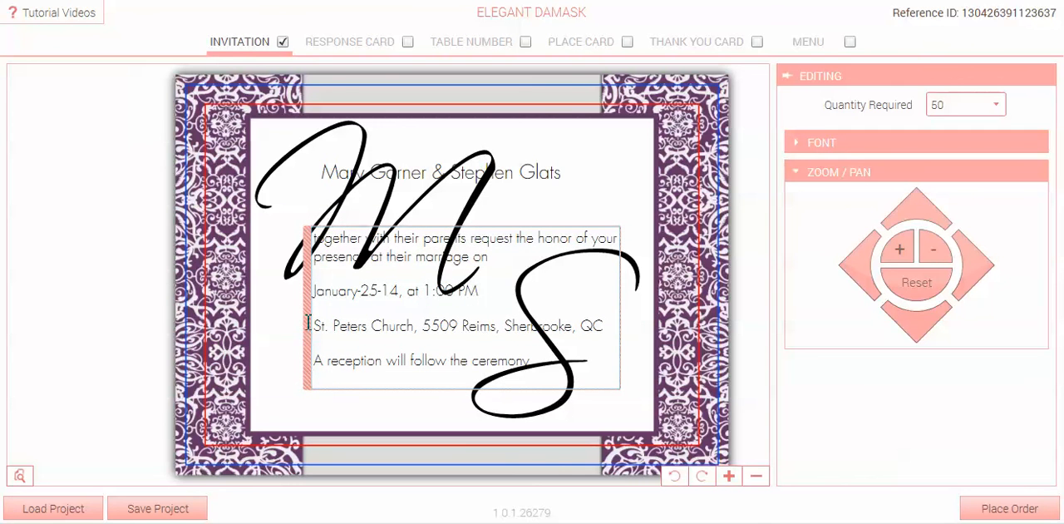
Recolour the monogram "M" to a pale pinkish grey.
{"action": "key", "text": "Tab"}
{"action": "key", "text": "Tab"}
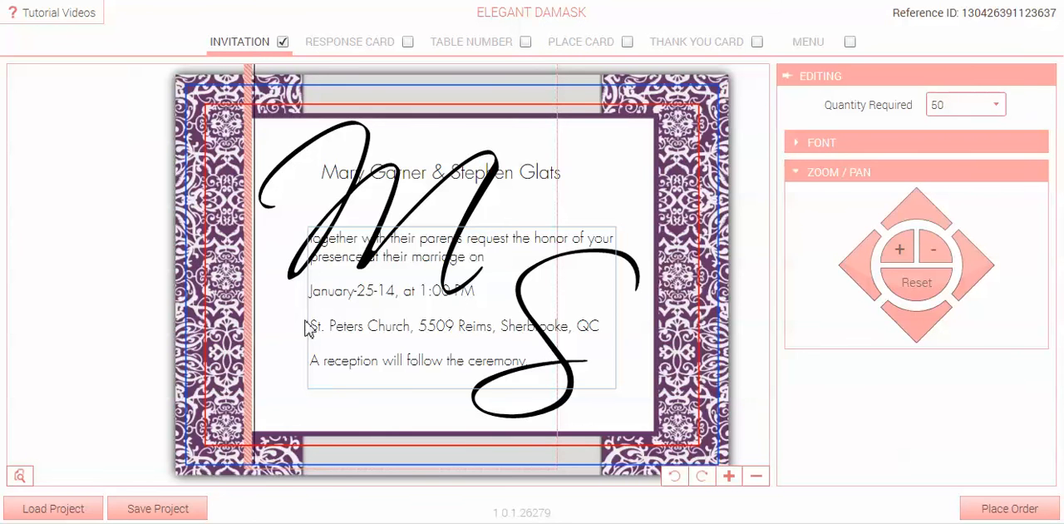
{"action": "key", "text": "ctrl+a"}
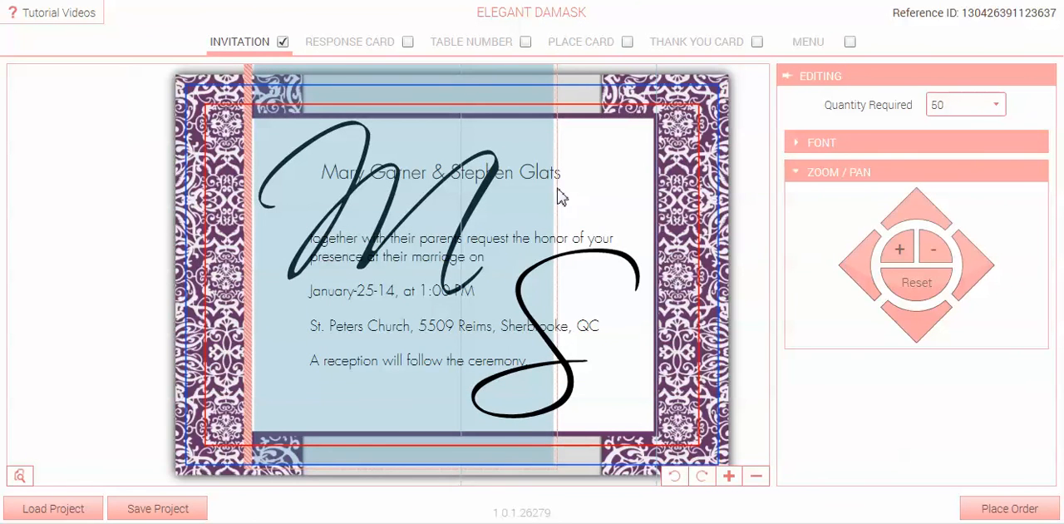
{"action": "left_click", "coordinate": [827, 175]}
{"action": "left_click", "coordinate": [827, 144]}
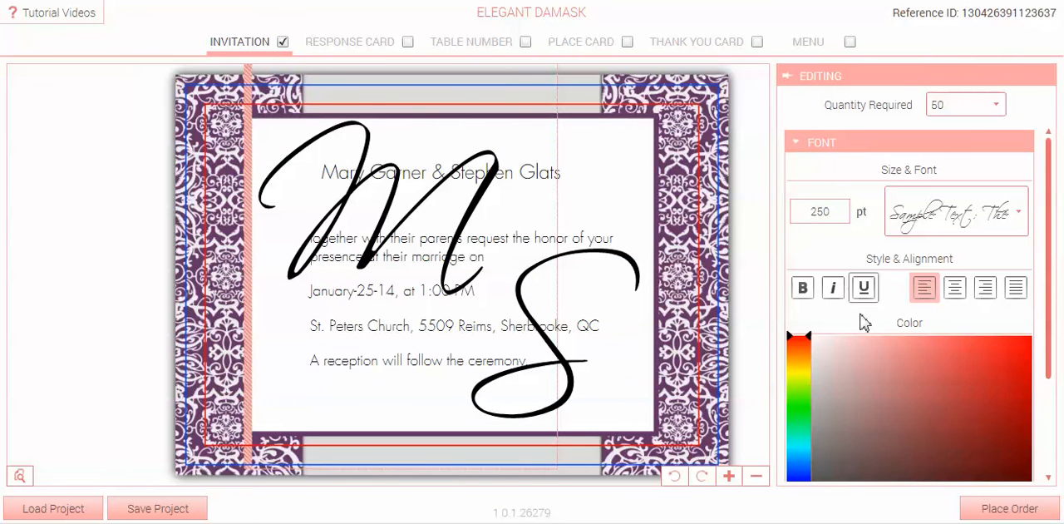
{"action": "mouse_move", "coordinate": [854, 348]}
{"action": "left_mouse_down"}
{"action": "mouse_move", "coordinate": [863, 374]}
{"action": "mouse_move", "coordinate": [840, 352]}
{"action": "mouse_move", "coordinate": [824, 355]}
{"action": "left_mouse_up"}
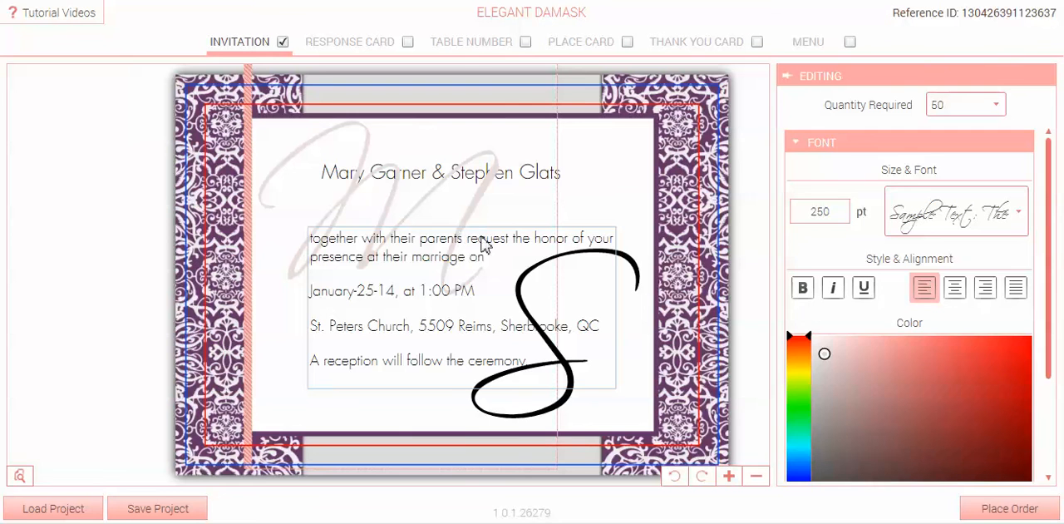
Recolour the monogram "S" to a pale dusty pink.
{"action": "key", "text": "Tab"}
{"action": "key", "text": "Tab"}
{"action": "key", "text": "Tab"}
{"action": "key", "text": "Tab"}
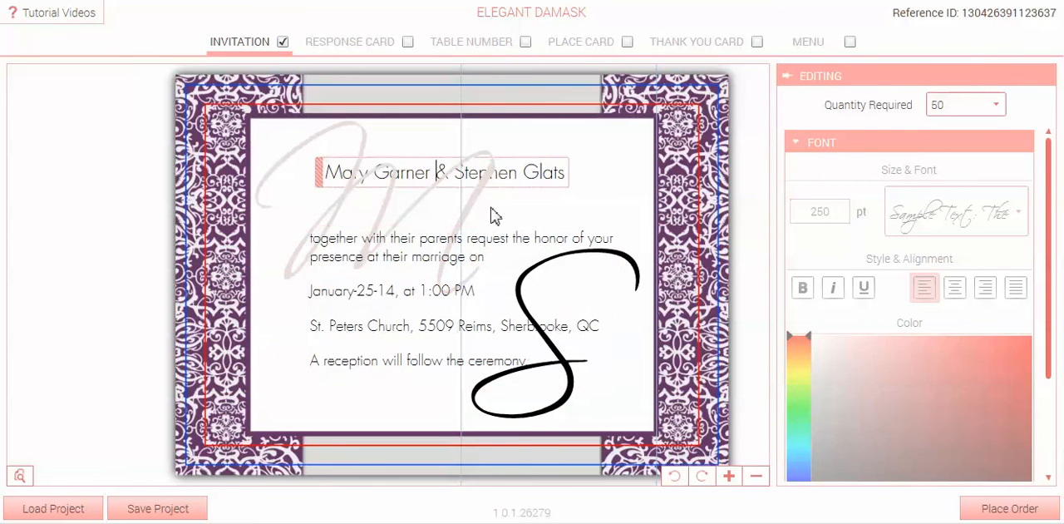
{"action": "left_click", "coordinate": [526, 252]}
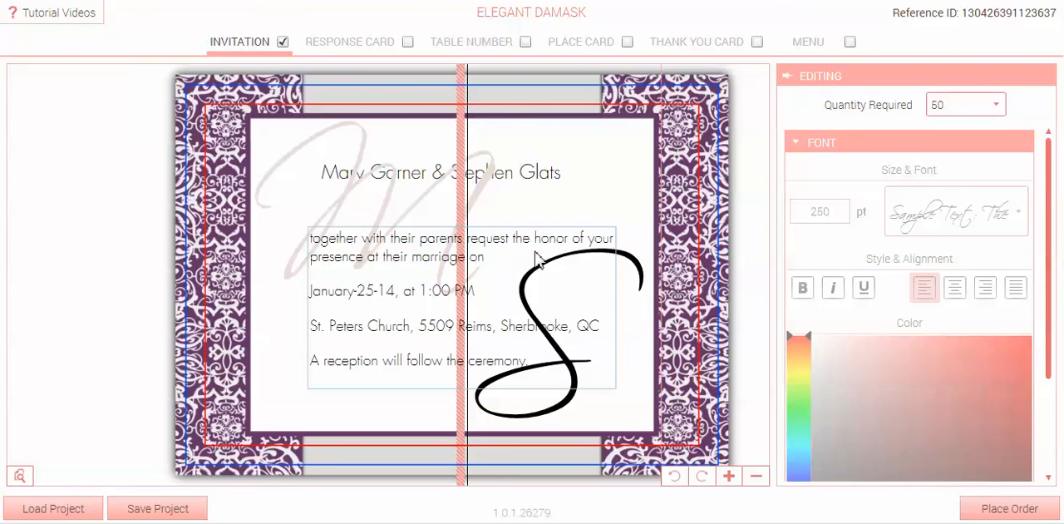
{"action": "left_click", "coordinate": [536, 260]}
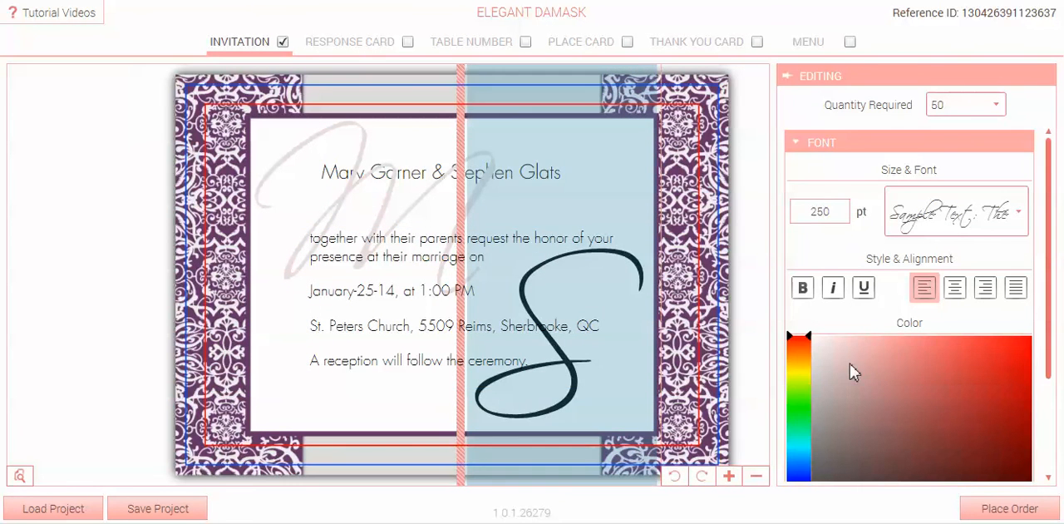
{"action": "mouse_move", "coordinate": [823, 358]}
{"action": "left_mouse_down"}
{"action": "mouse_move", "coordinate": [843, 350]}
{"action": "mouse_move", "coordinate": [851, 364]}
{"action": "left_mouse_up"}
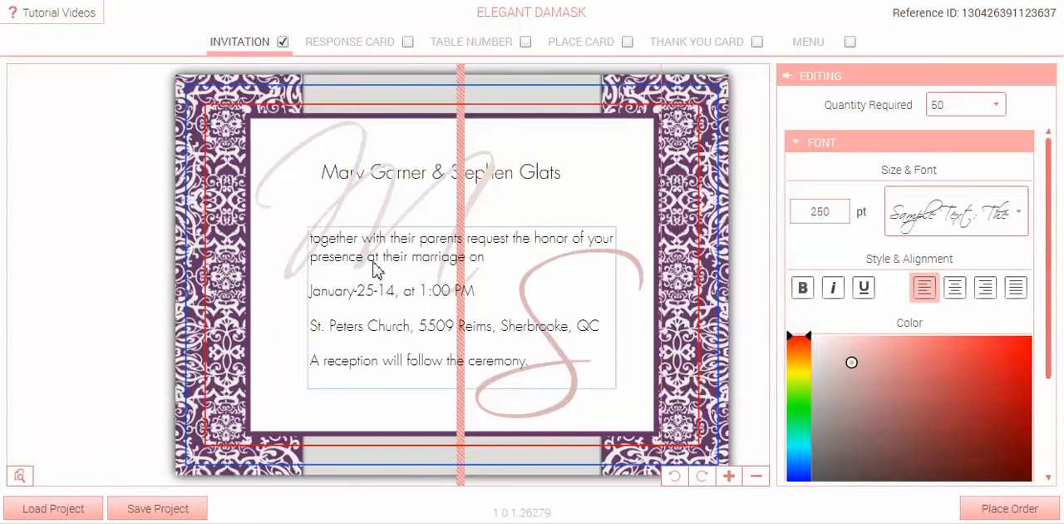
Cycle the selection through the wording, the couple's names and both monogram letters to check each block is reachable.
{"action": "left_click", "coordinate": [388, 330]}
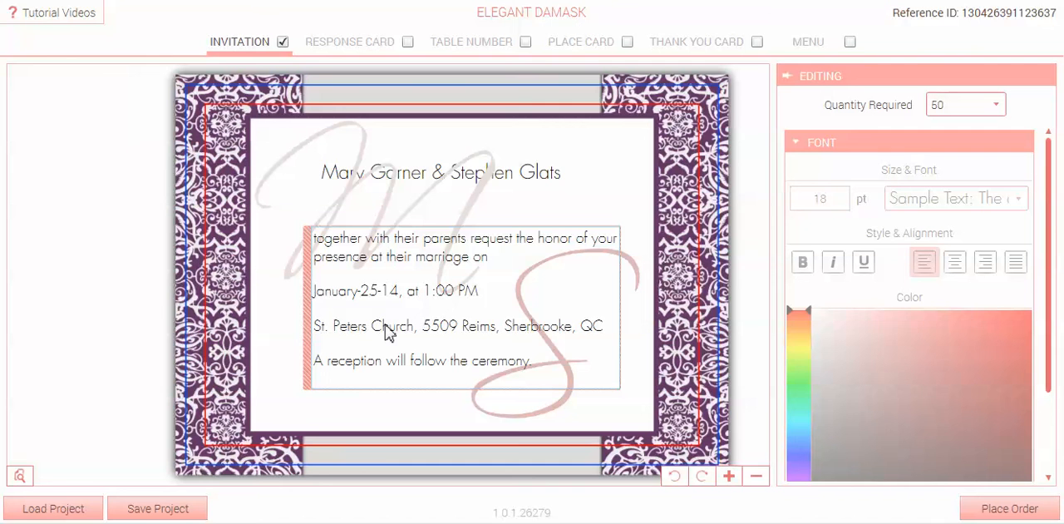
{"action": "key", "text": "Tab"}
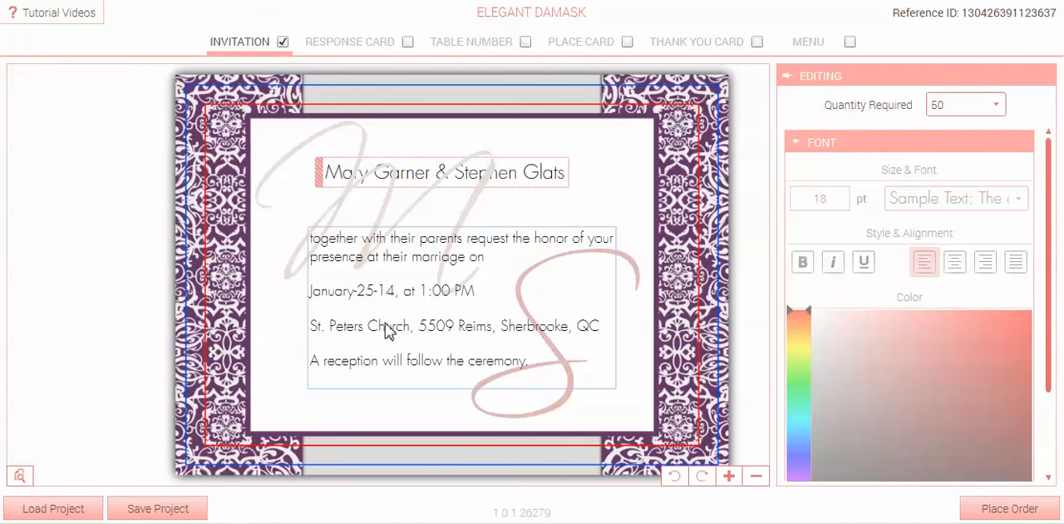
{"action": "key", "text": "Tab"}
{"action": "key", "text": "Tab"}
{"action": "key", "text": "Tab"}
{"action": "key", "text": "Tab"}
{"action": "key", "text": "Tab"}
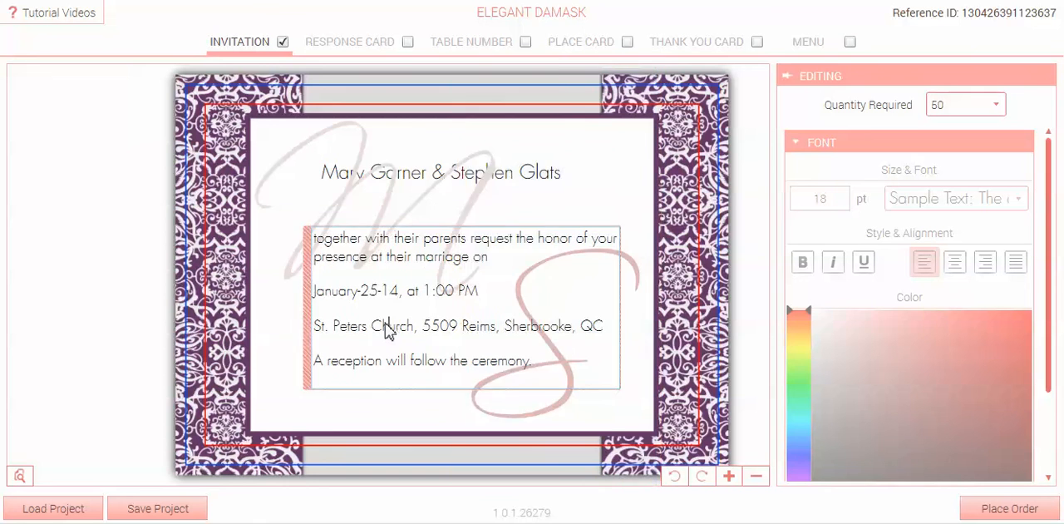
{"action": "left_click", "coordinate": [389, 329]}
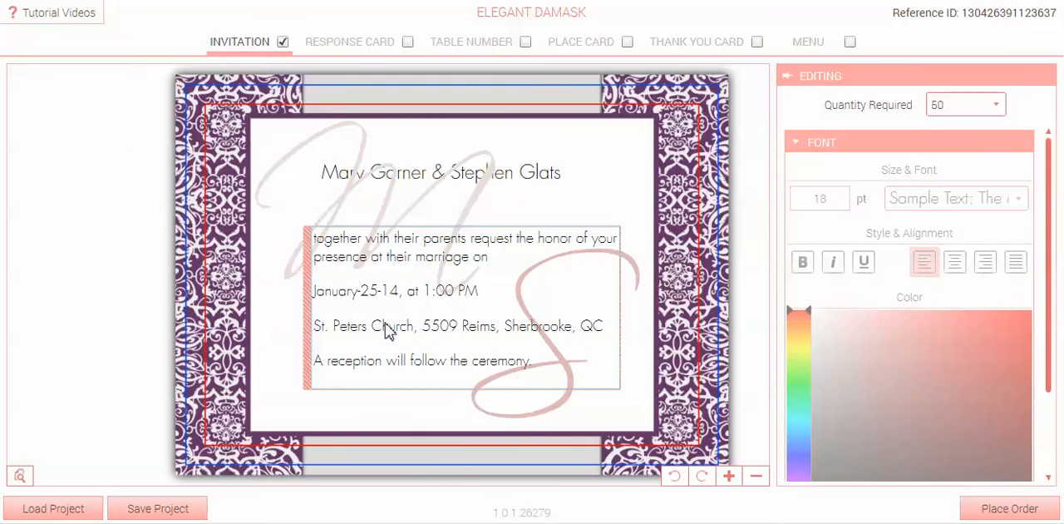